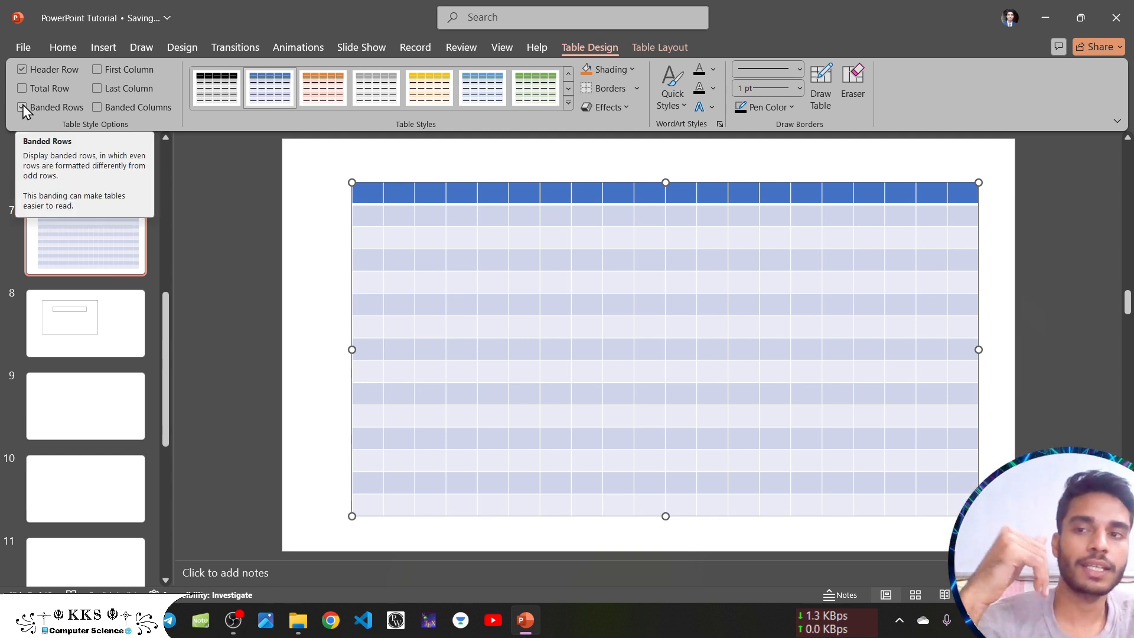
Toggle the table's Banded Rows, First Column and Banded Columns options and return each to its original setting
{"action": "left_click", "coordinate": [22, 107]}
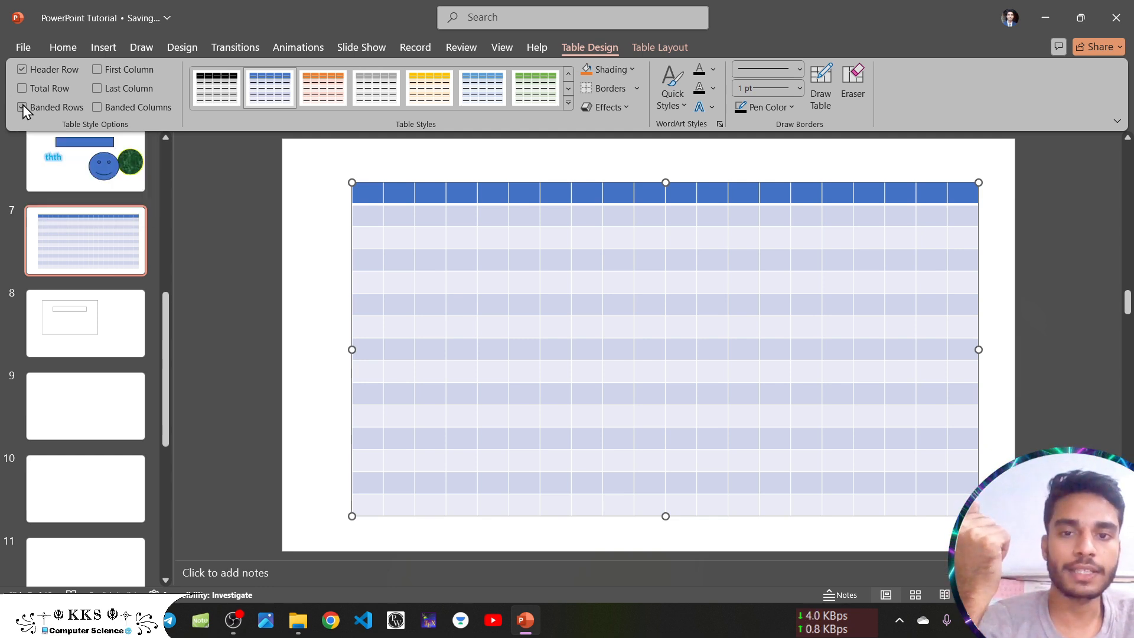
{"action": "left_click", "coordinate": [22, 105]}
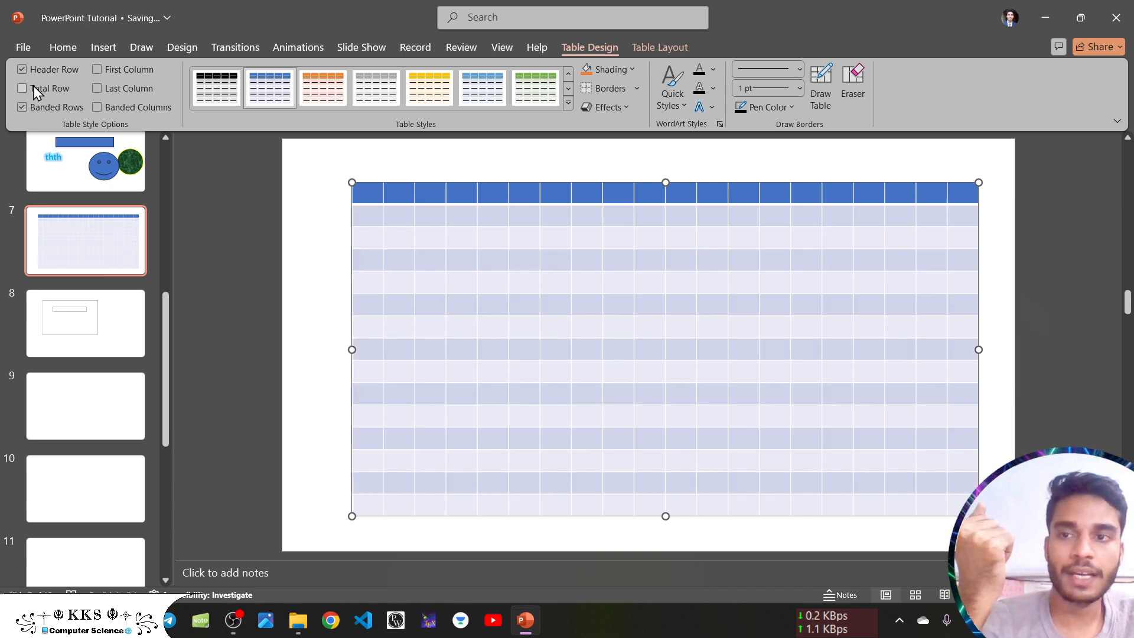
{"action": "left_click", "coordinate": [99, 70]}
{"action": "left_click", "coordinate": [98, 70]}
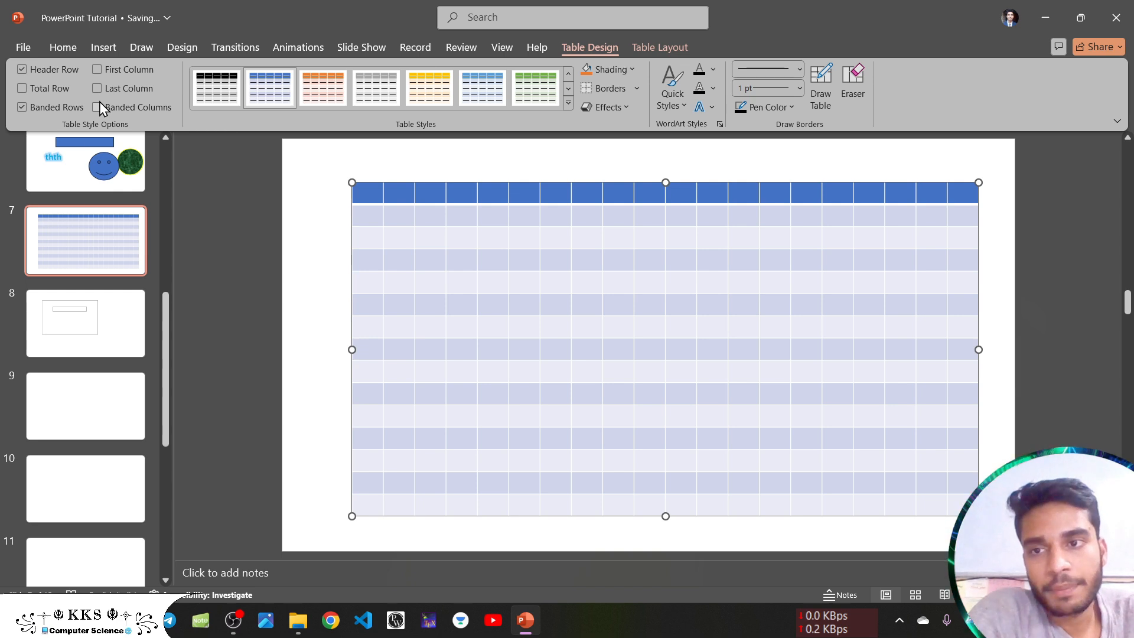
{"action": "left_click", "coordinate": [97, 106]}
{"action": "left_click", "coordinate": [96, 106]}
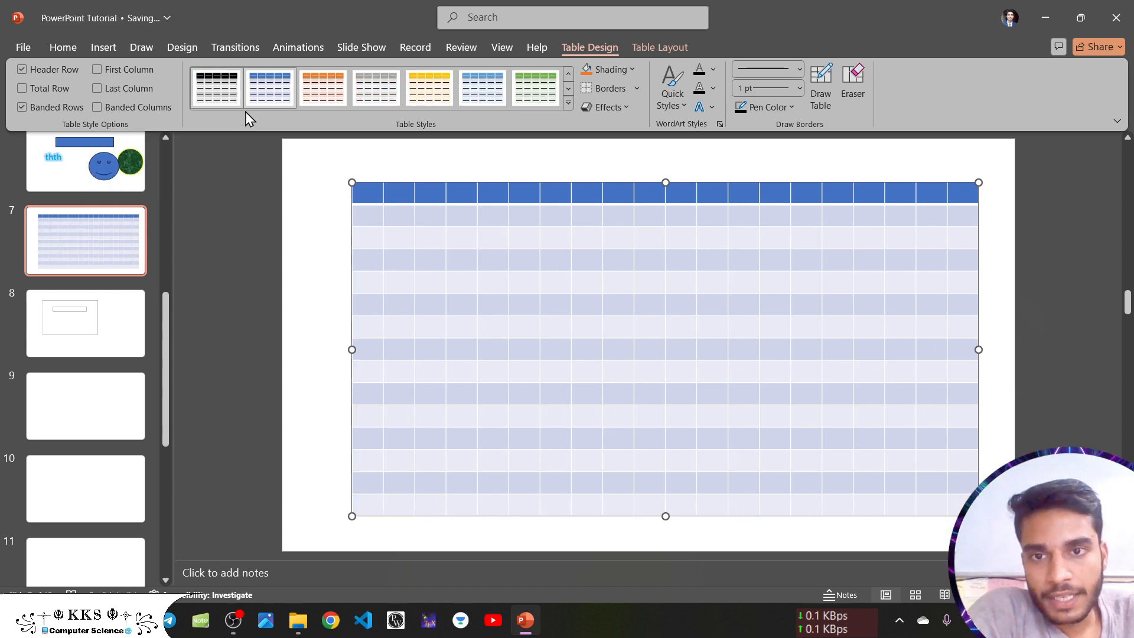
Apply the Dark table style with a black header and orange banded rows to the table
{"action": "left_click", "coordinate": [570, 105]}
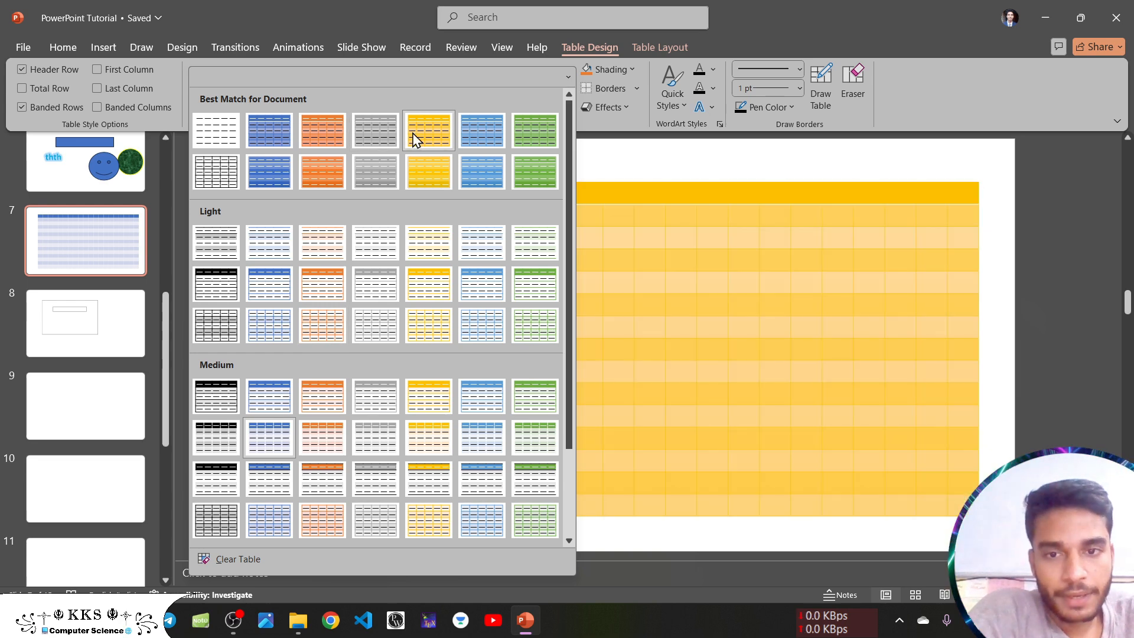
{"action": "scroll", "coordinate": [369, 286], "scroll_direction": "down", "scroll_amount": 2}
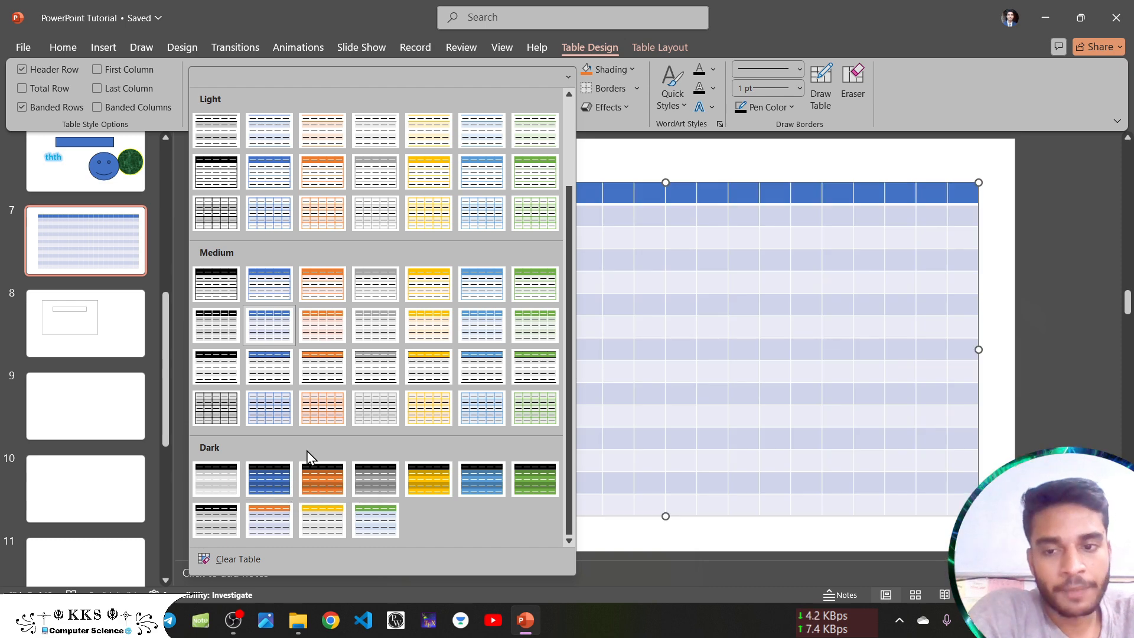
{"action": "left_click", "coordinate": [331, 475]}
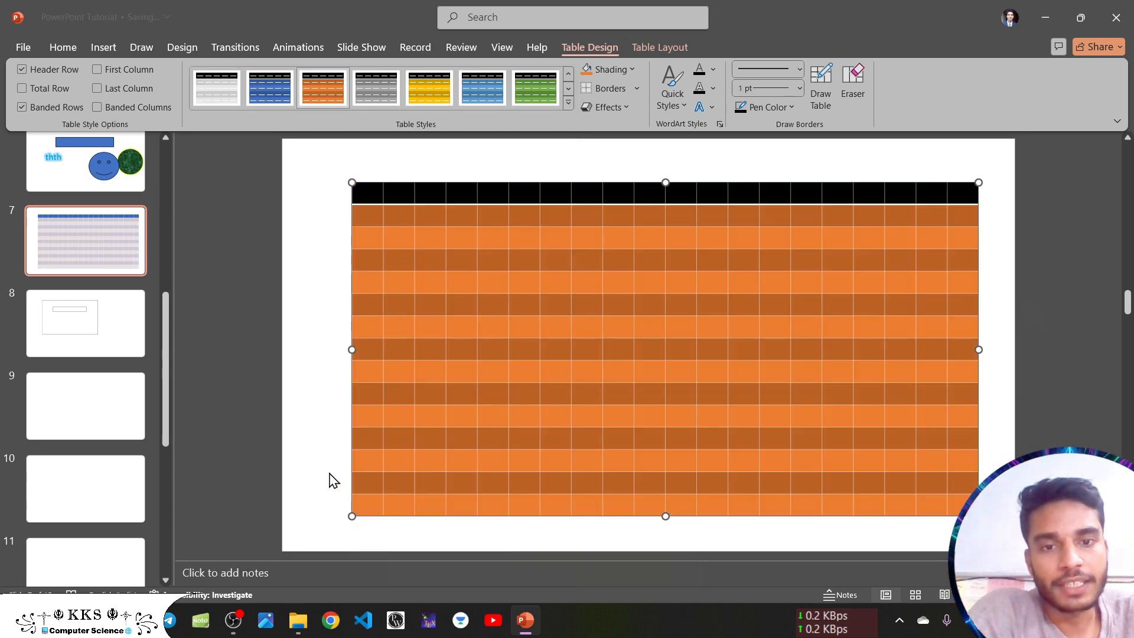
Clear the table's style formatting to leave a plain black grid
{"action": "left_click", "coordinate": [567, 105]}
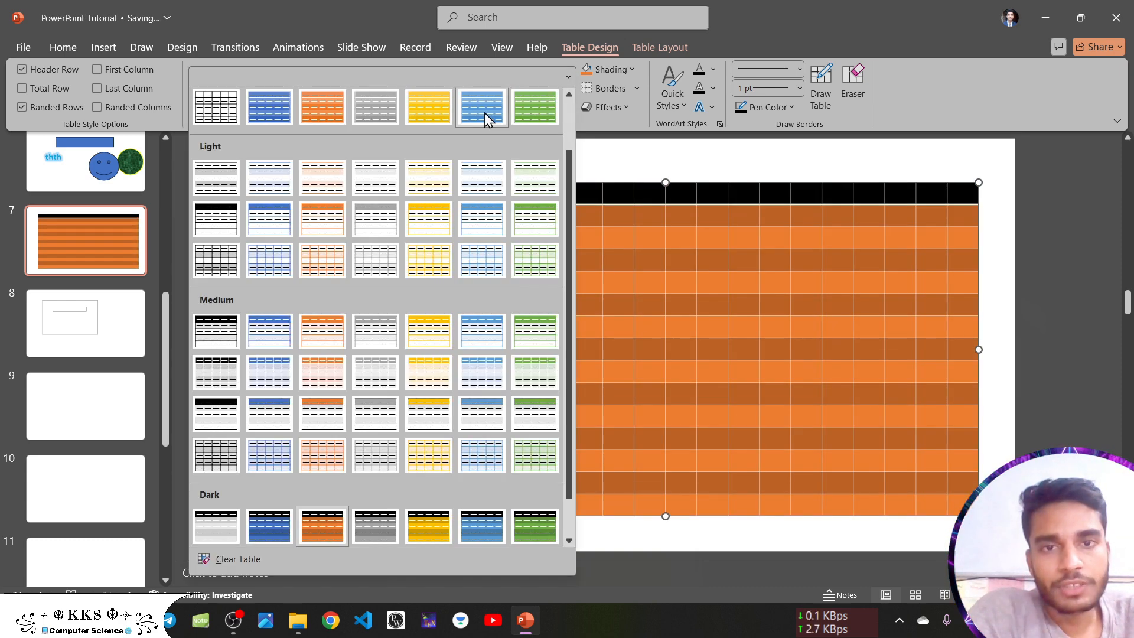
{"action": "scroll", "coordinate": [354, 266], "scroll_direction": "down", "scroll_amount": 1}
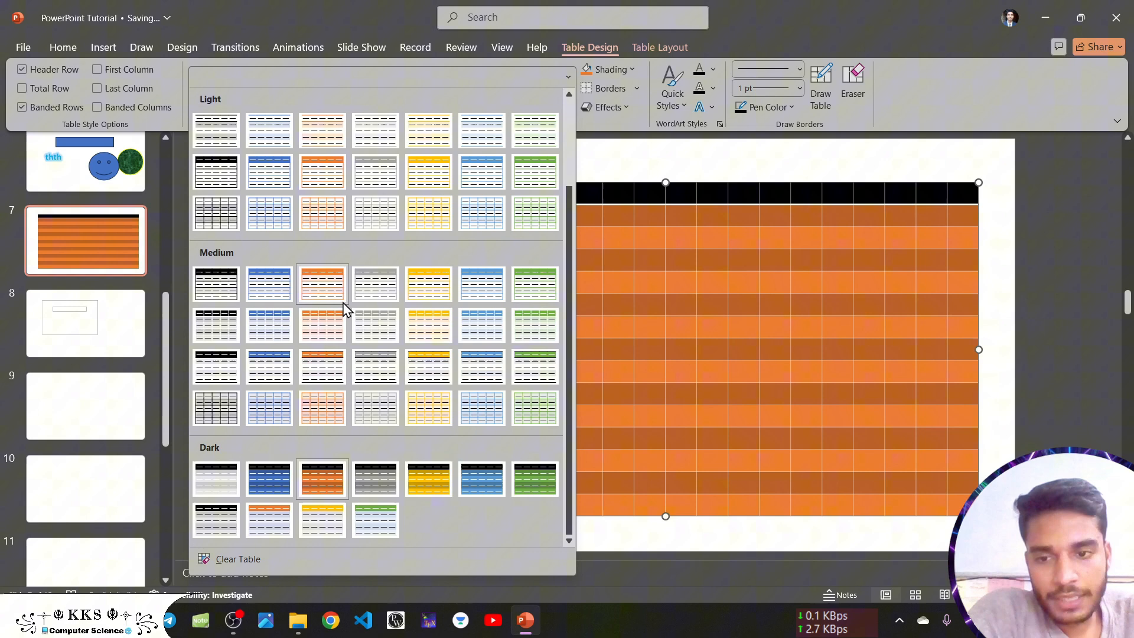
{"action": "left_click", "coordinate": [274, 558]}
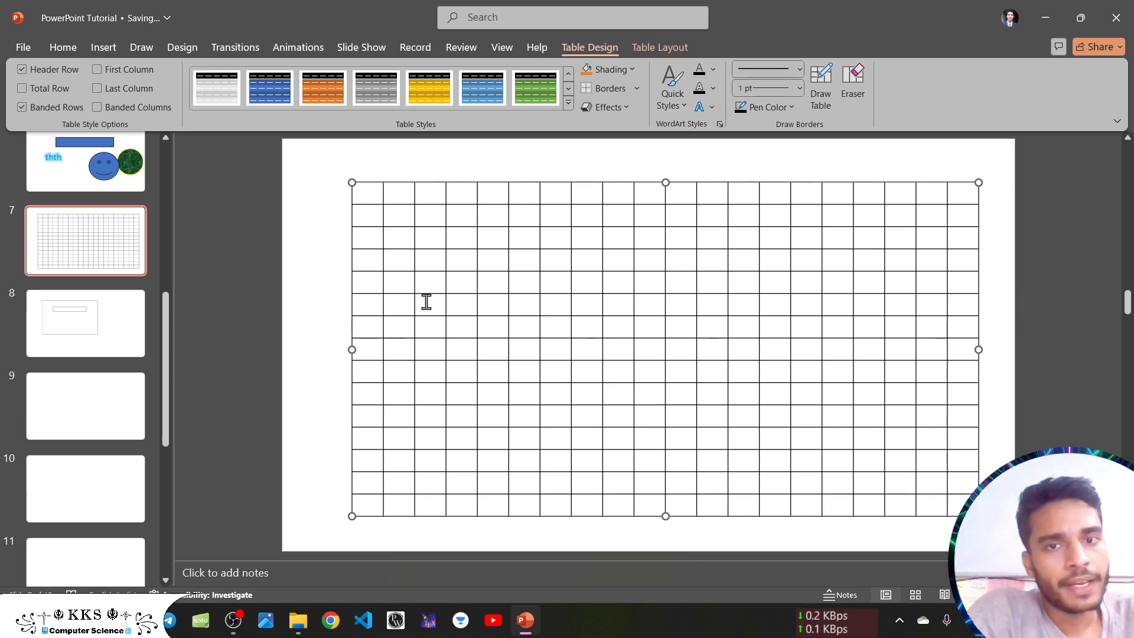
{"action": "left_click", "coordinate": [569, 103]}
{"action": "scroll", "coordinate": [449, 342], "scroll_direction": "down", "scroll_amount": 1}
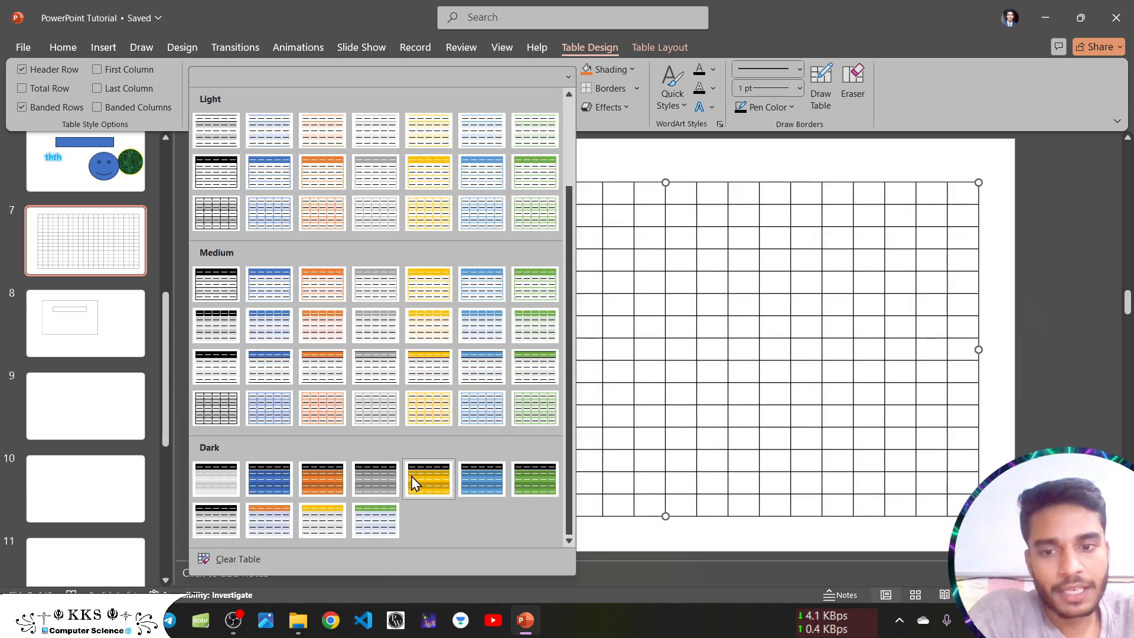
{"action": "left_click", "coordinate": [624, 157]}
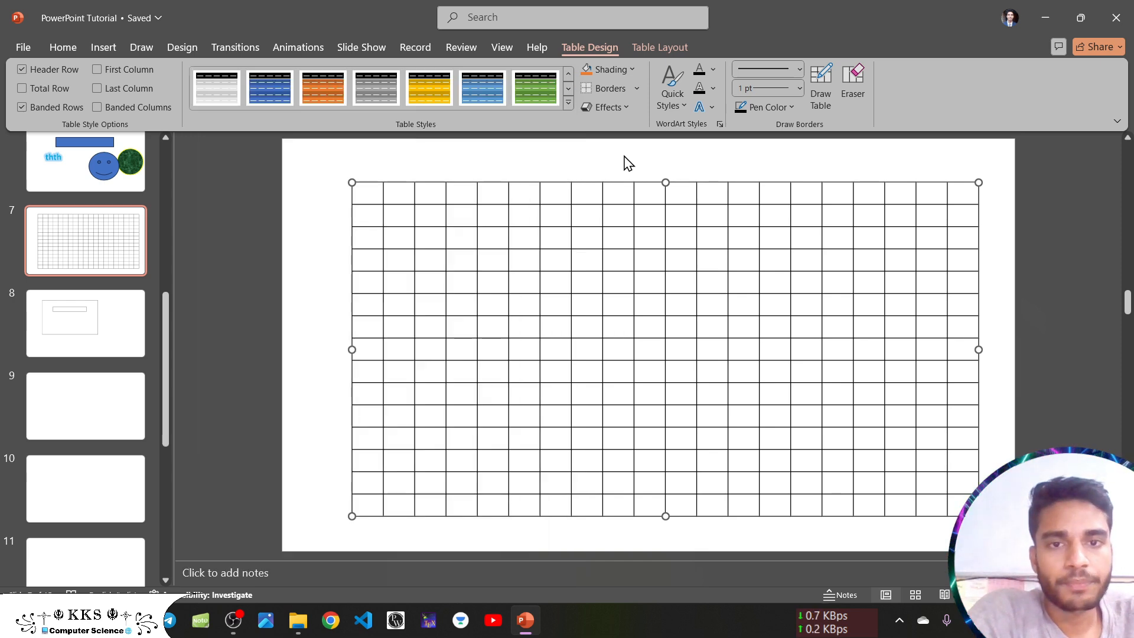
Shade all table cells orange and reset the shading to No Fill
{"action": "left_click", "coordinate": [586, 69]}
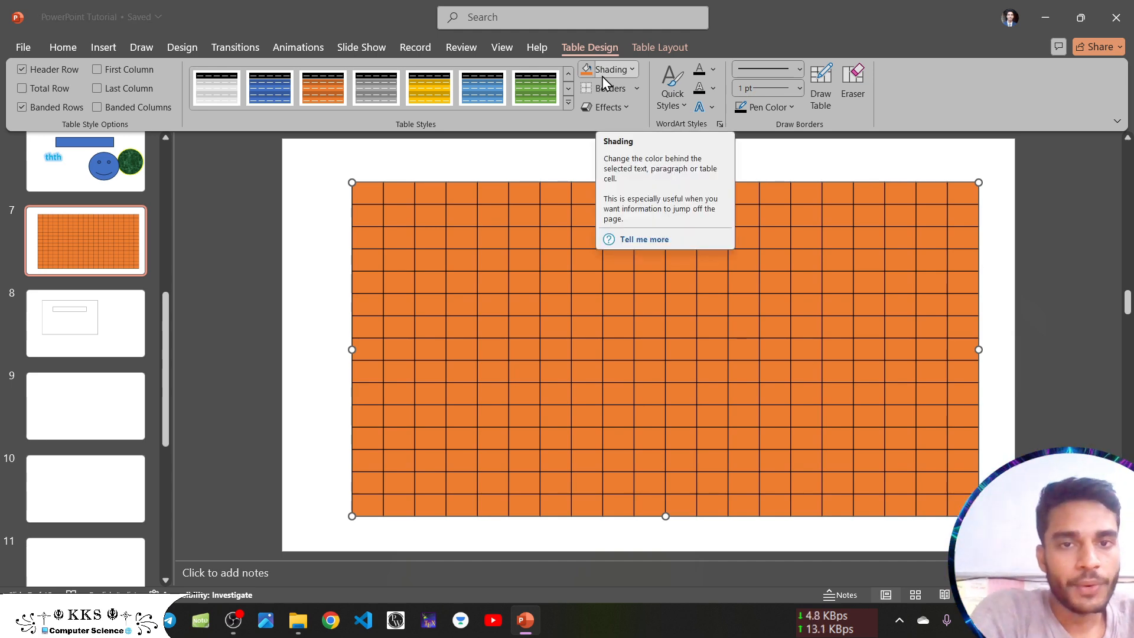
{"action": "left_click", "coordinate": [631, 69]}
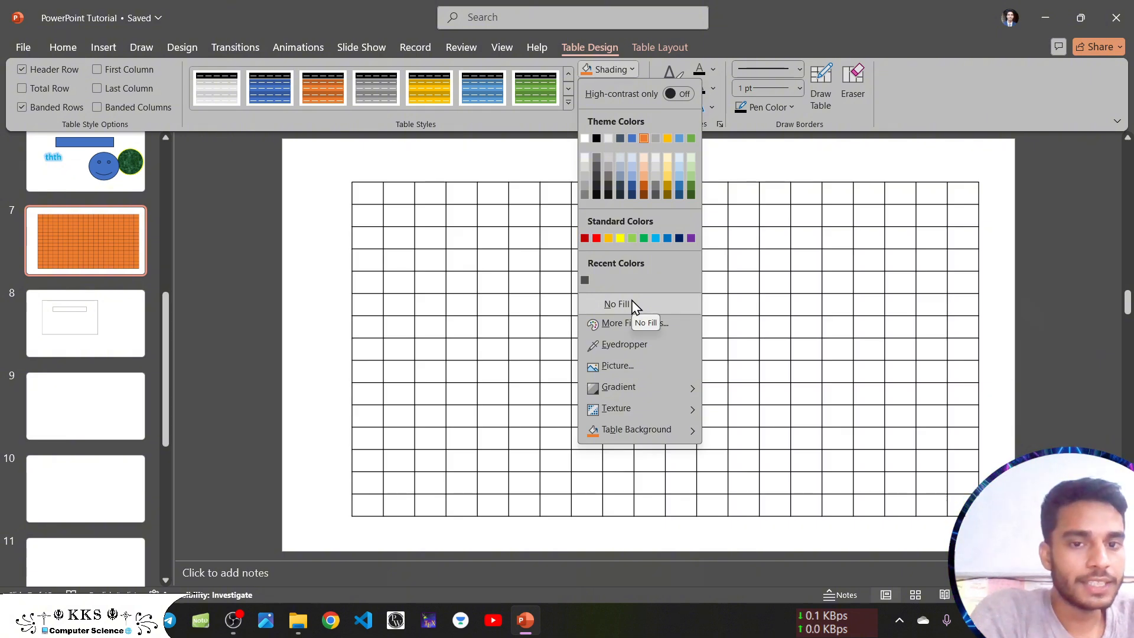
{"action": "left_click", "coordinate": [636, 305]}
Shade the table cells with the dark grey sampled by the Eyedropper from the area outside the slide
{"action": "left_click", "coordinate": [636, 69]}
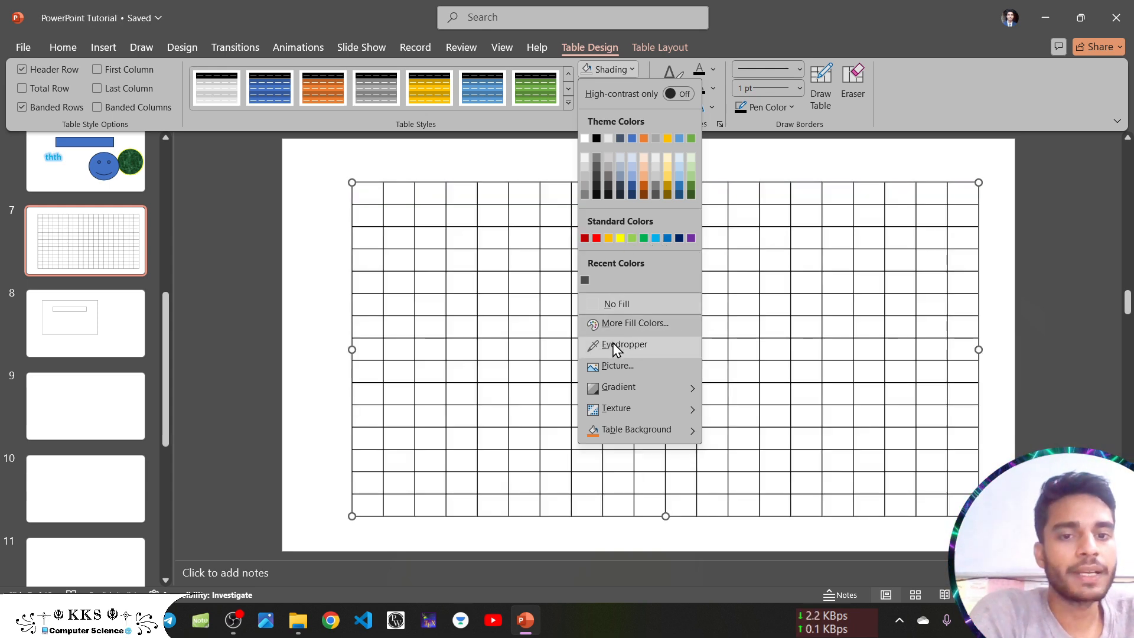
{"action": "left_click", "coordinate": [647, 350]}
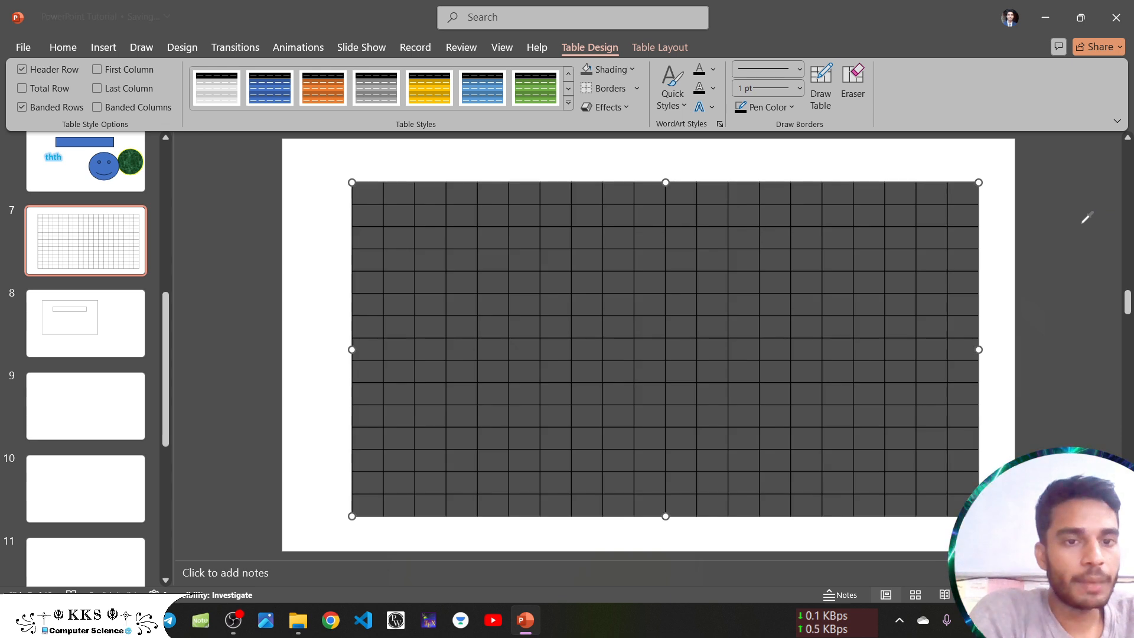
{"action": "left_click", "coordinate": [1095, 200]}
Fill the table cells with a vertical gradient from the Light Variations
{"action": "left_click", "coordinate": [634, 71]}
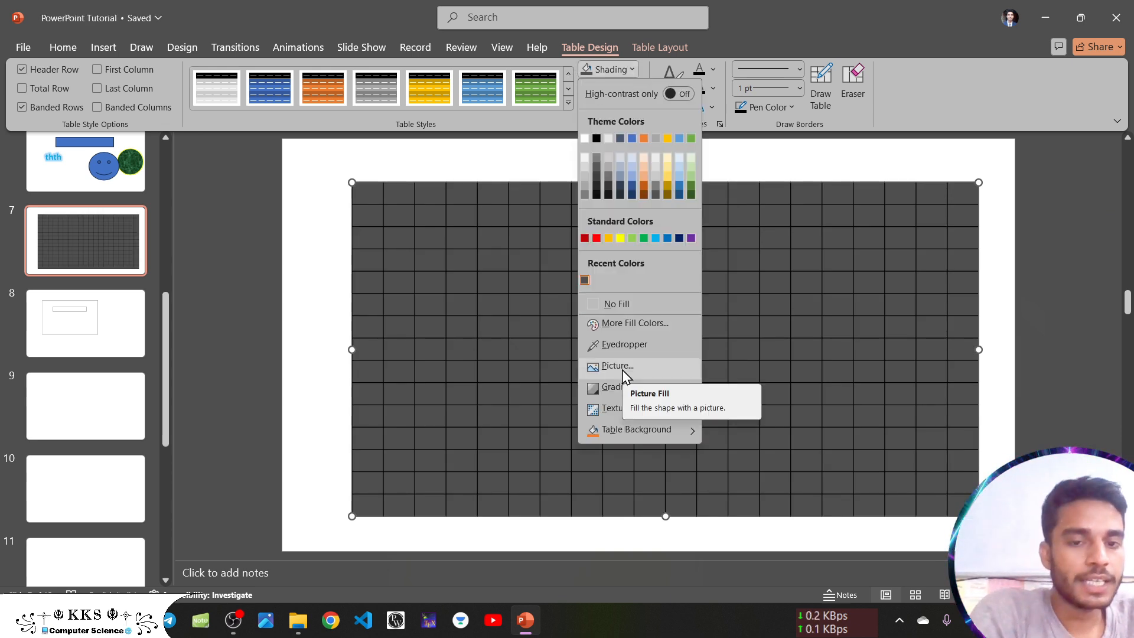
{"action": "mouse_move", "coordinate": [611, 391]}
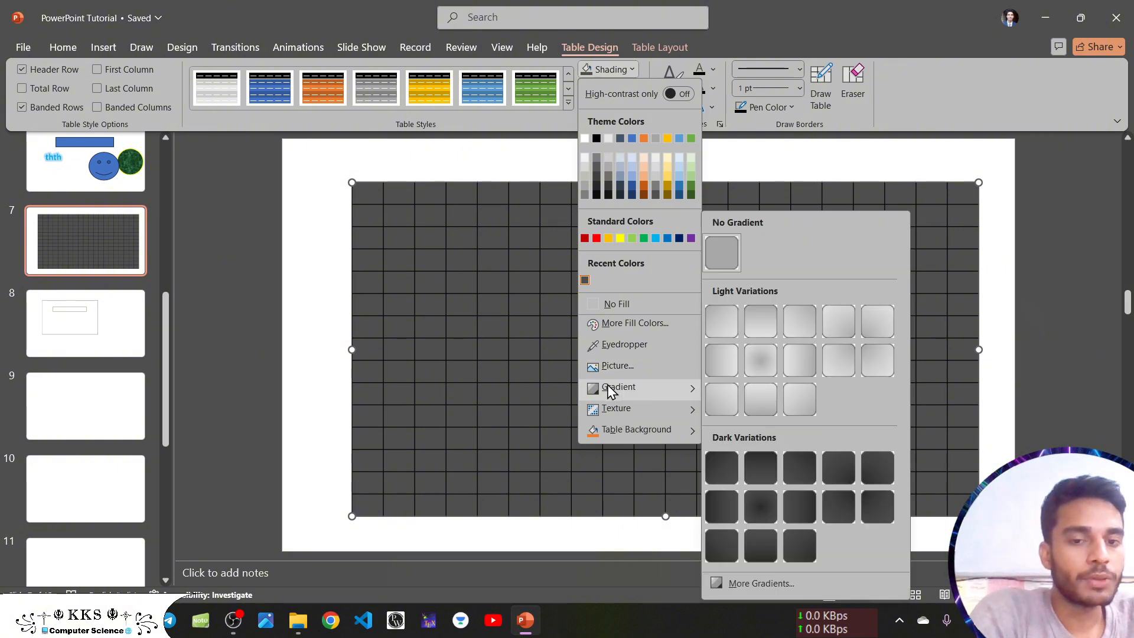
{"action": "left_click", "coordinate": [757, 392]}
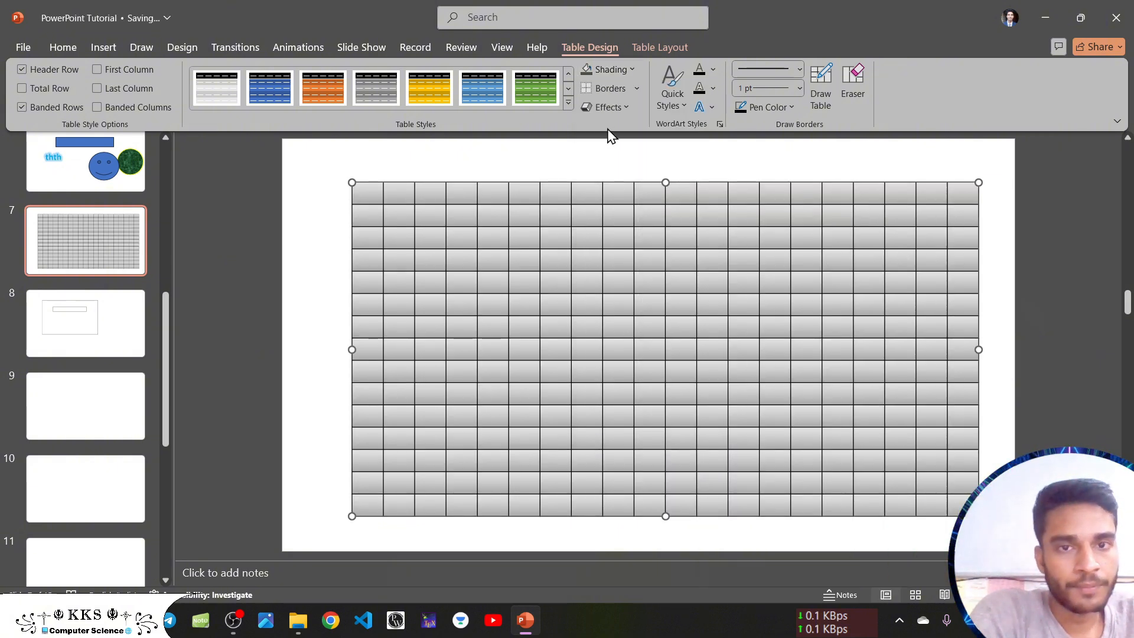
Fill the table cells with the green marble texture
{"action": "left_click", "coordinate": [626, 71]}
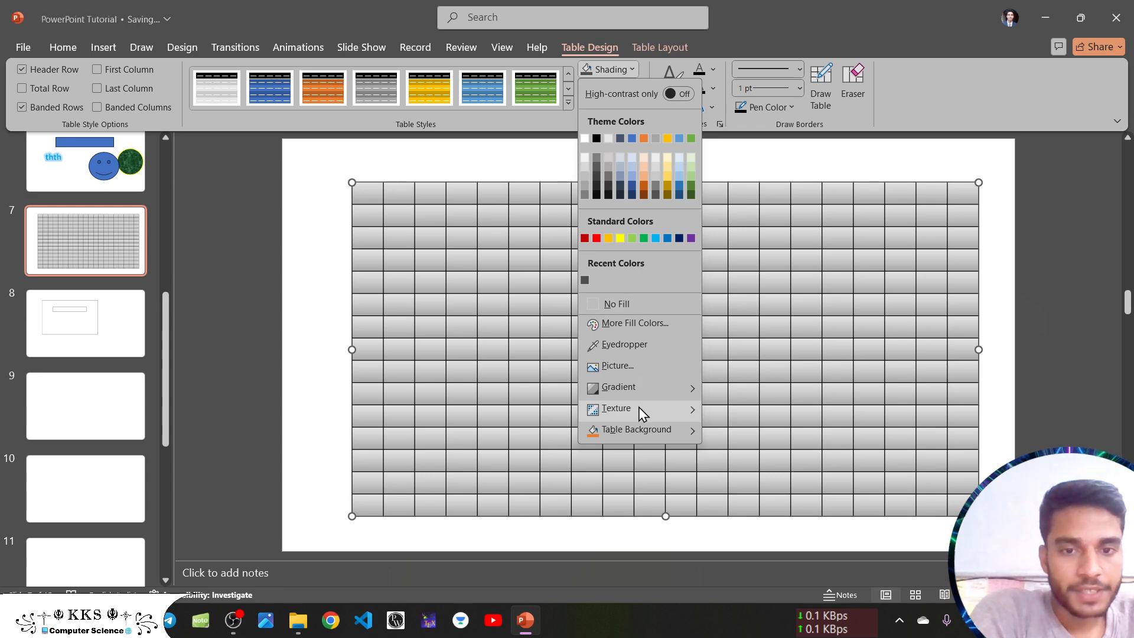
{"action": "mouse_move", "coordinate": [651, 414]}
{"action": "left_click", "coordinate": [741, 331]}
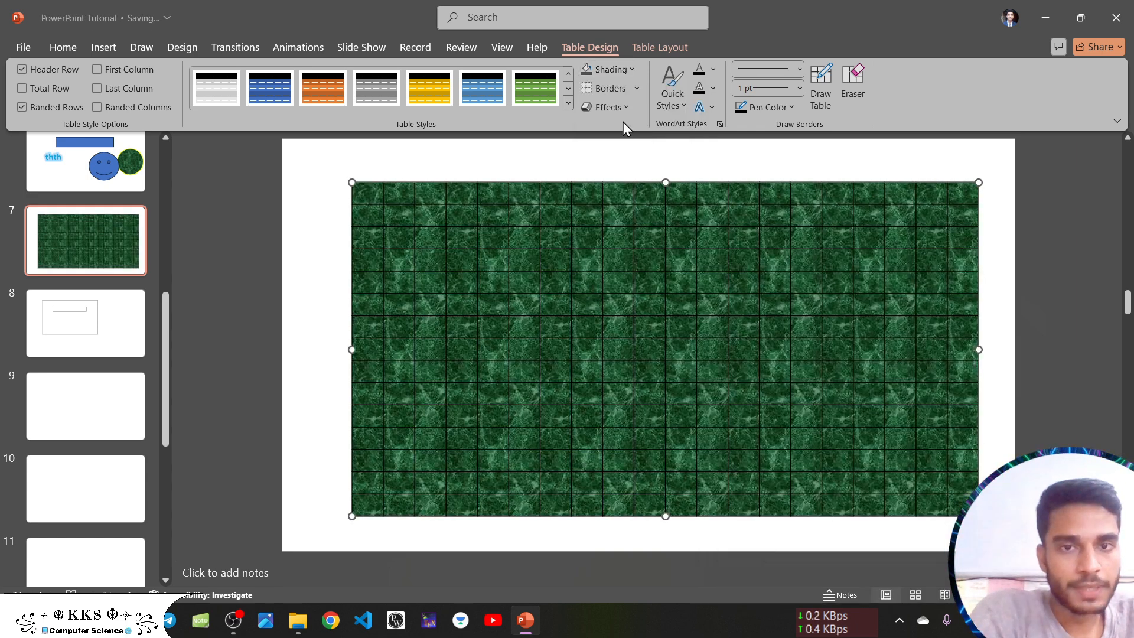
Set the table background to a light orange theme color
{"action": "left_click", "coordinate": [623, 71]}
{"action": "mouse_move", "coordinate": [621, 434]}
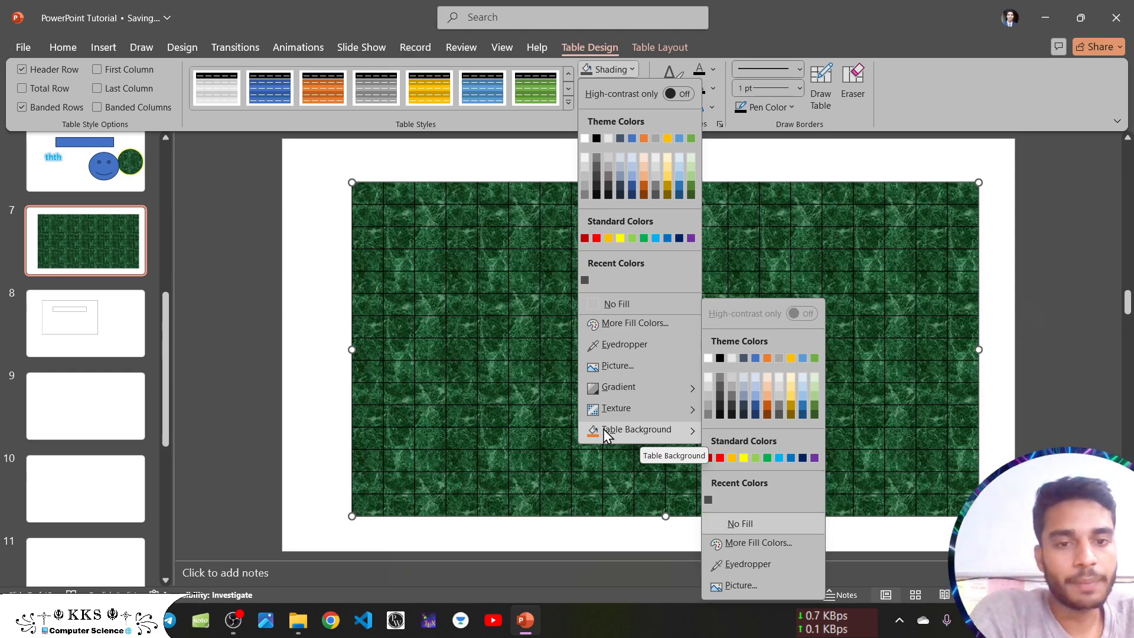
{"action": "left_click", "coordinate": [767, 390]}
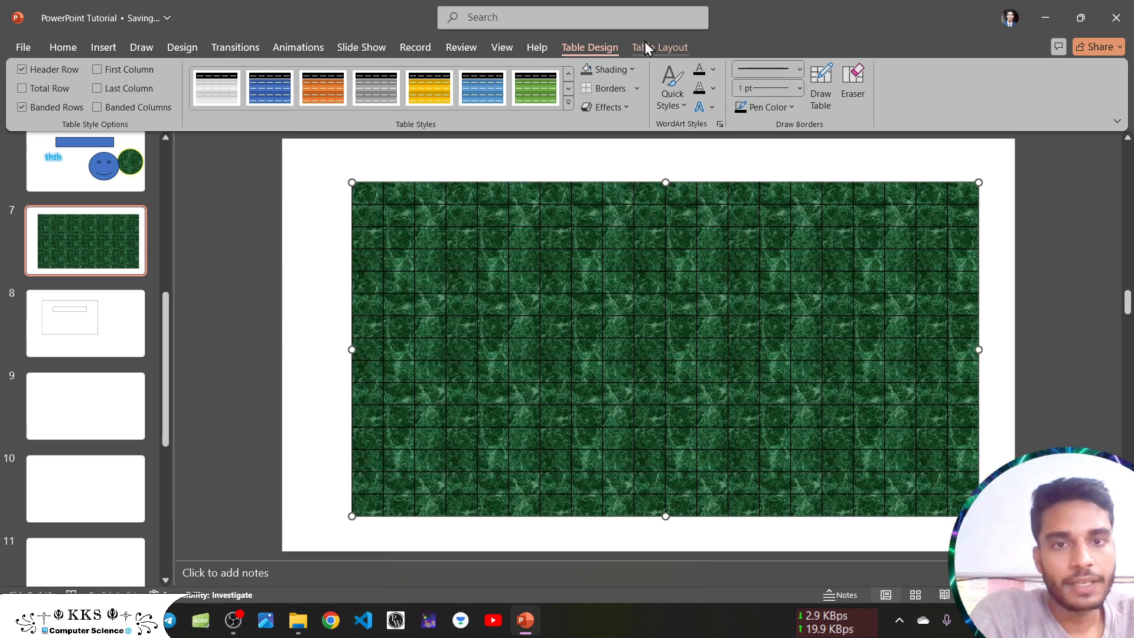
Replace the table's texture fill with solid orange shading from the theme colors
{"action": "left_click", "coordinate": [633, 70]}
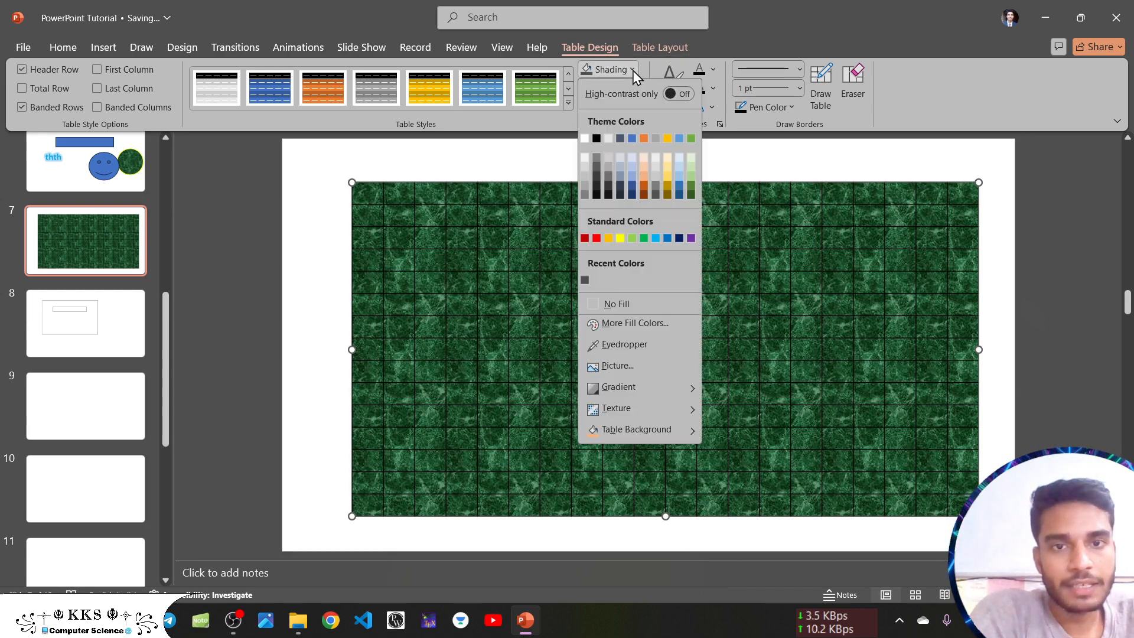
{"action": "left_click", "coordinate": [585, 72]}
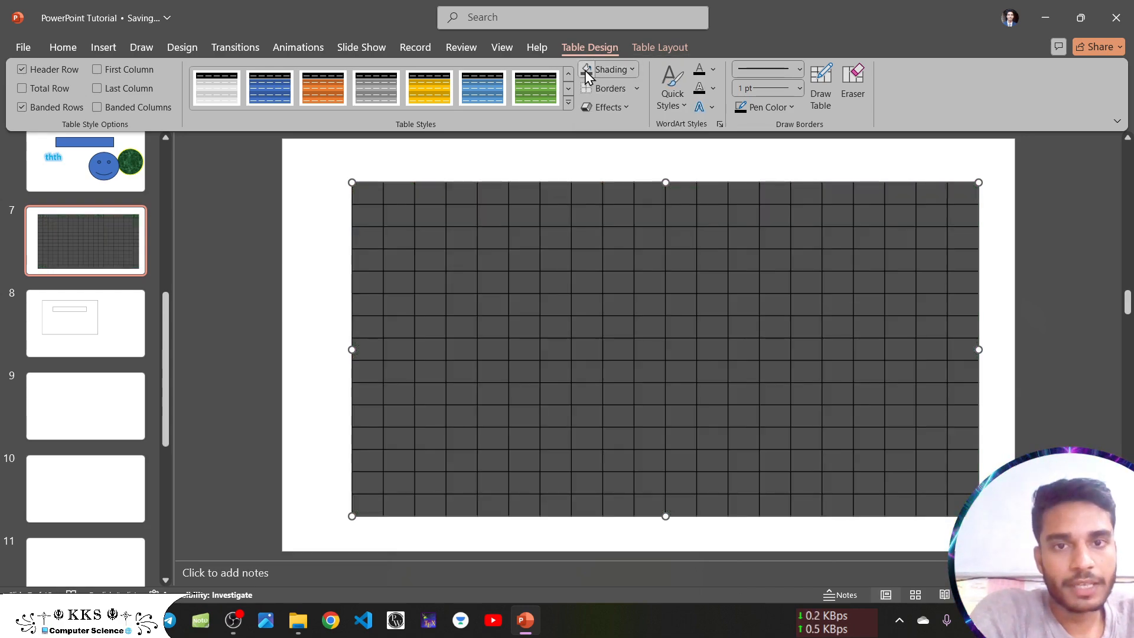
{"action": "left_click", "coordinate": [618, 73]}
{"action": "left_click", "coordinate": [644, 138]}
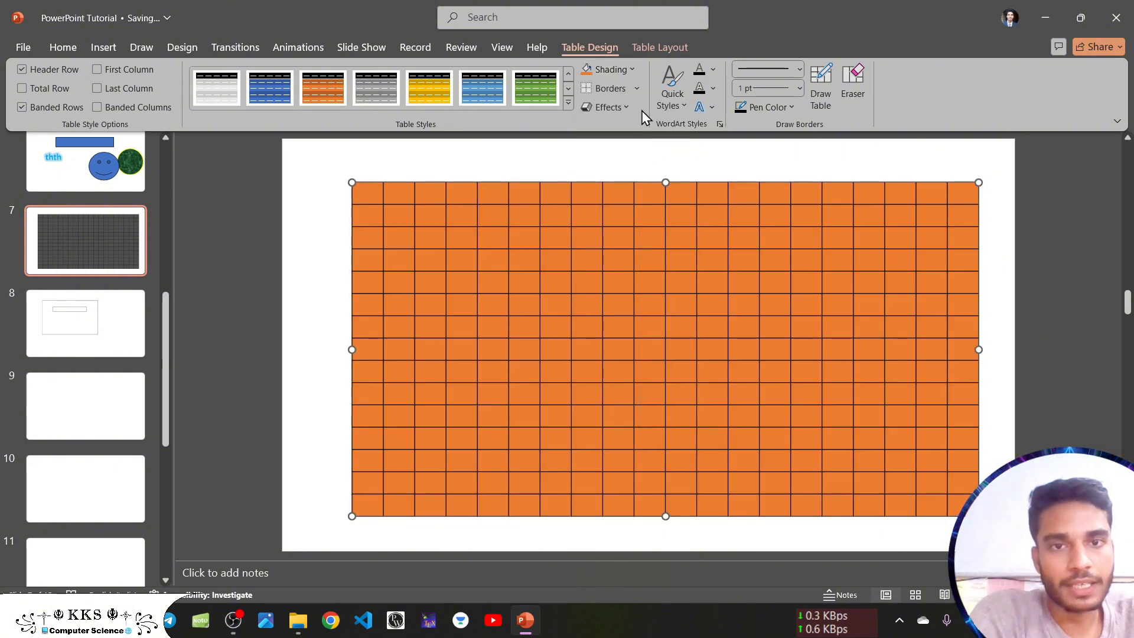
Set the table background to standard yellow and shift the whole table slightly up and to the left on the slide
{"action": "left_click", "coordinate": [635, 72]}
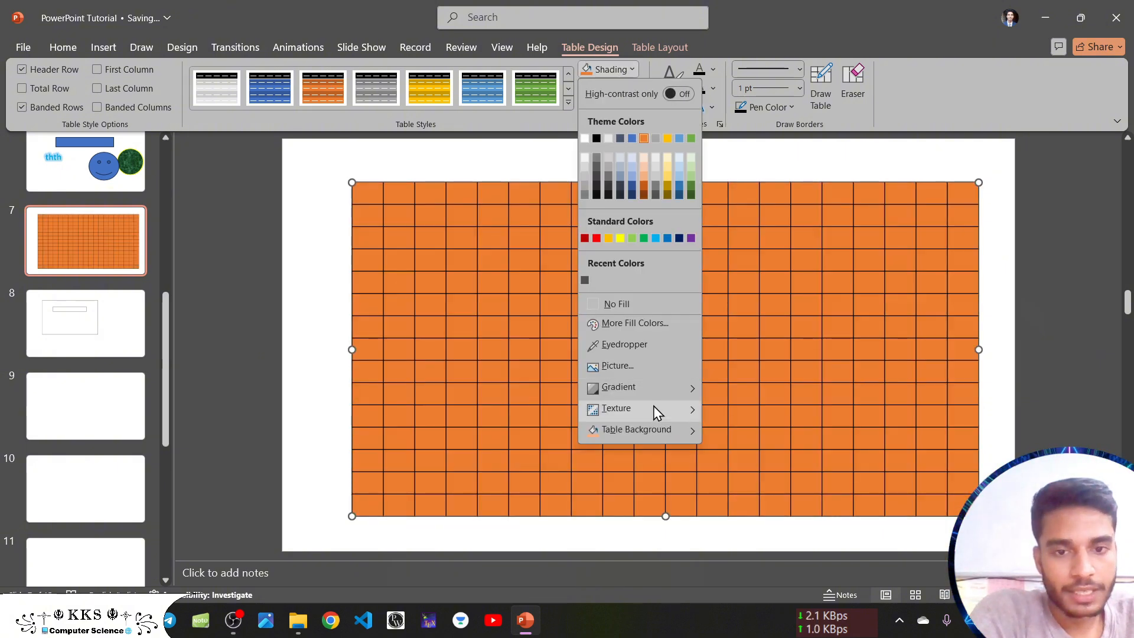
{"action": "mouse_move", "coordinate": [691, 426]}
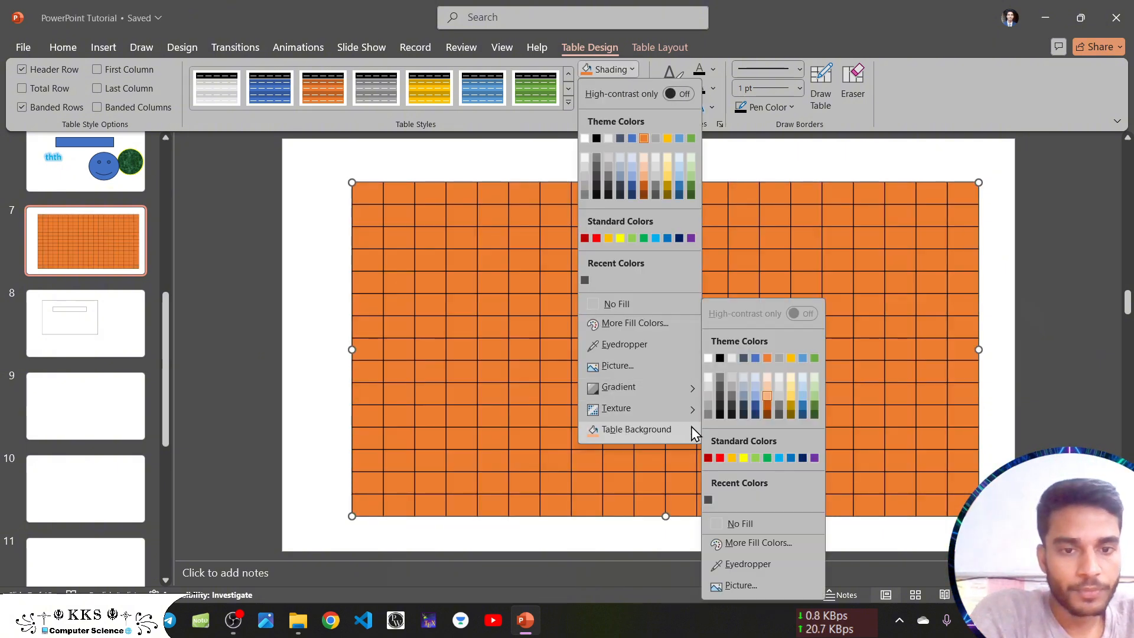
{"action": "left_click", "coordinate": [745, 458]}
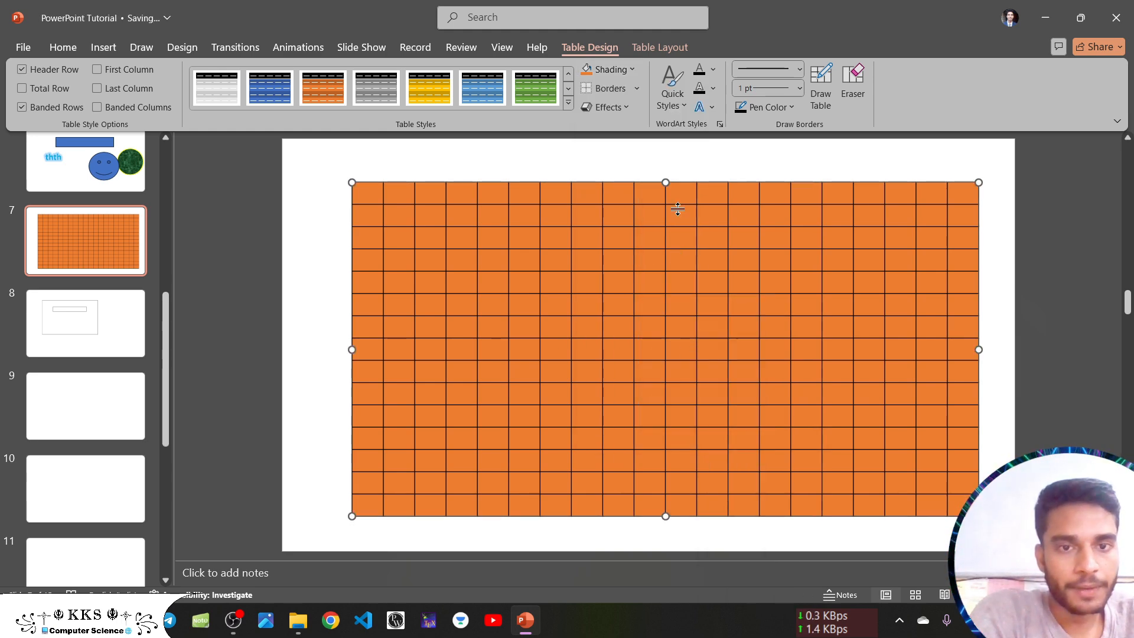
{"action": "mouse_move", "coordinate": [684, 184]}
{"action": "left_mouse_down"}
{"action": "mouse_move", "coordinate": [661, 183]}
{"action": "mouse_move", "coordinate": [656, 204]}
{"action": "mouse_move", "coordinate": [676, 176]}
{"action": "left_mouse_up"}
Remove every border from the table with No Border and restore them with All Borders
{"action": "left_click", "coordinate": [637, 89]}
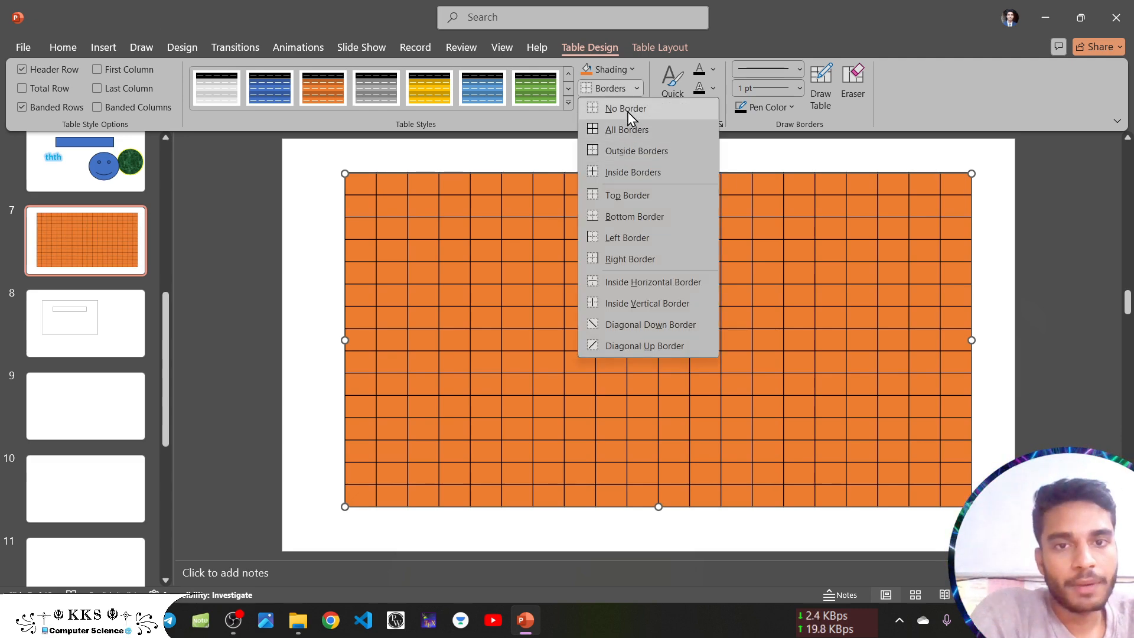
{"action": "left_click", "coordinate": [627, 110]}
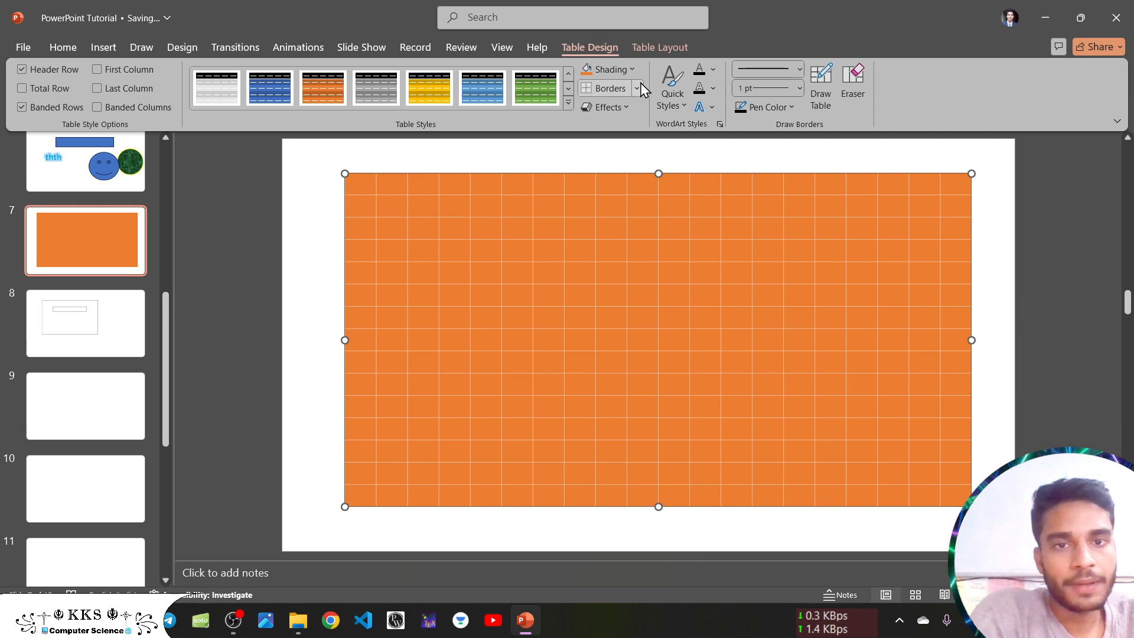
{"action": "left_click", "coordinate": [639, 90]}
{"action": "left_click", "coordinate": [633, 131]}
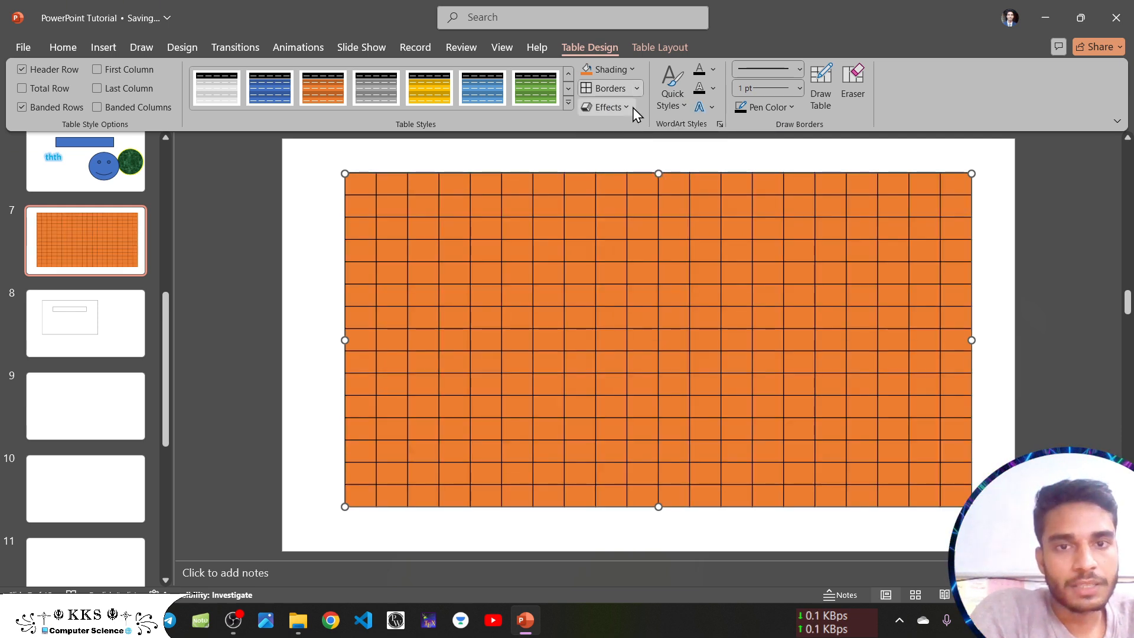
{"action": "left_click", "coordinate": [635, 92]}
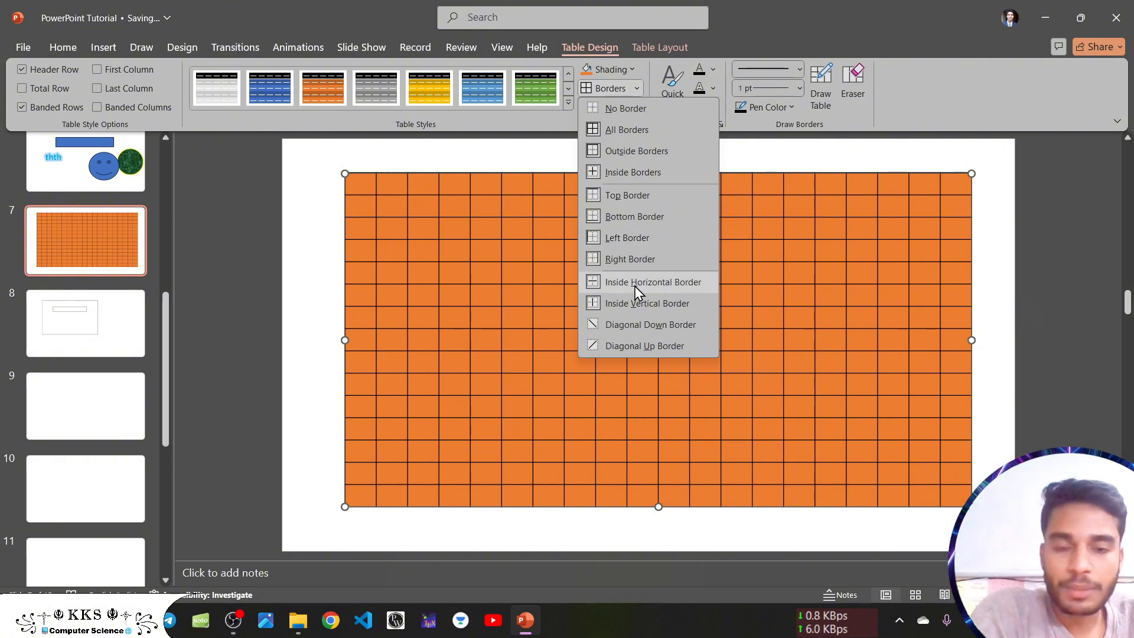
{"action": "left_click", "coordinate": [330, 231]}
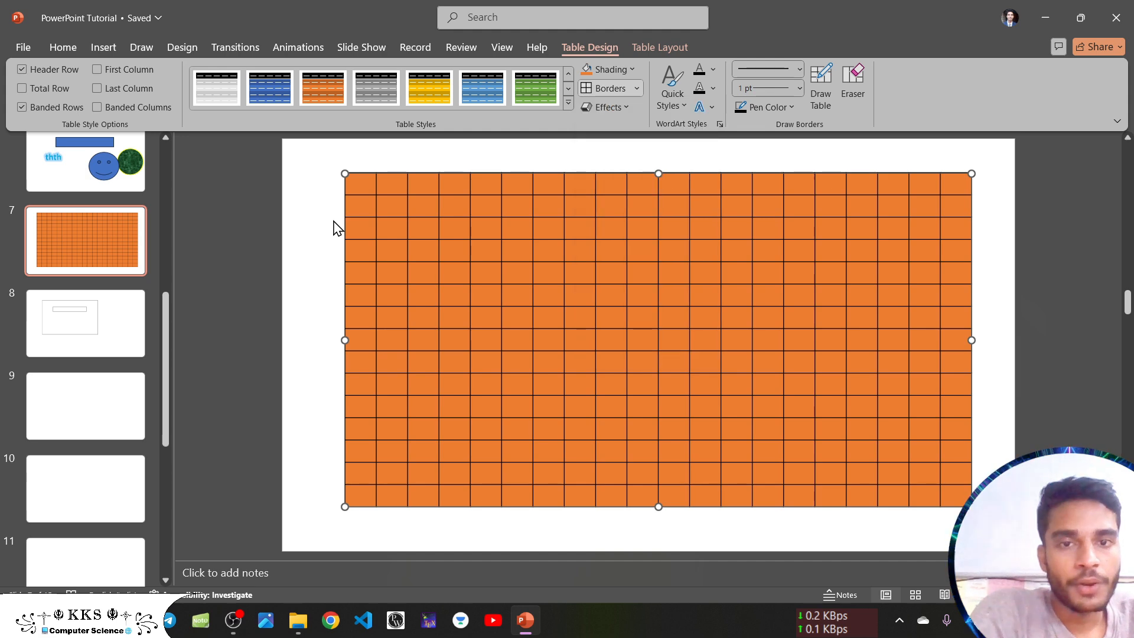
Preview the table's Cell Bevel, Shadow and Reflection effects and look over the WordArt quick styles, leaving the table as it is
{"action": "left_click", "coordinate": [626, 106]}
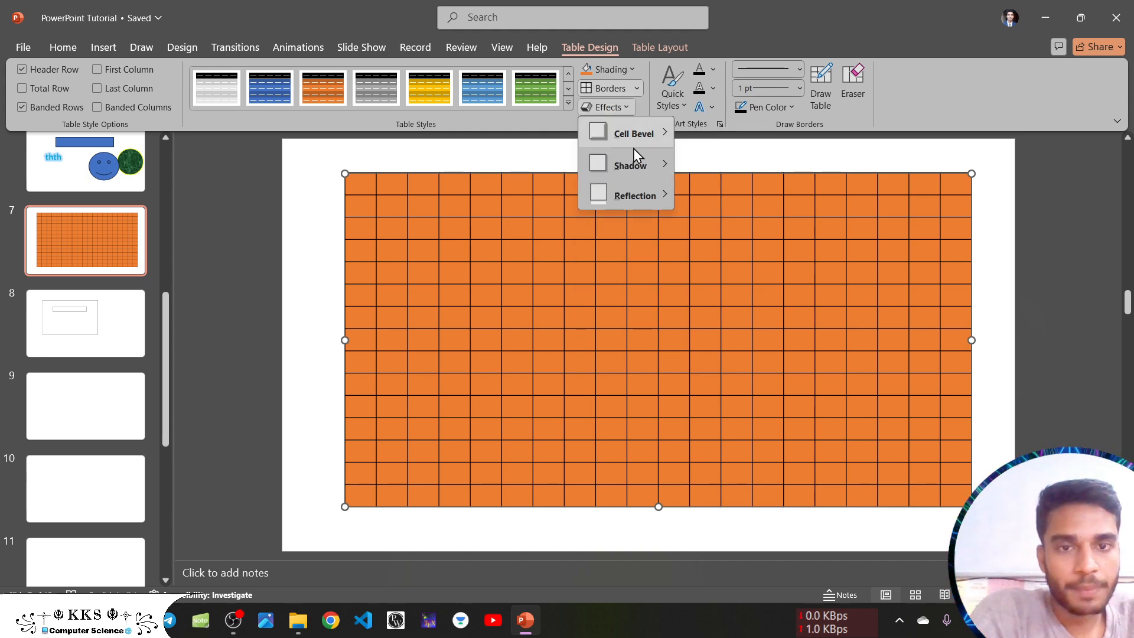
{"action": "mouse_move", "coordinate": [650, 141]}
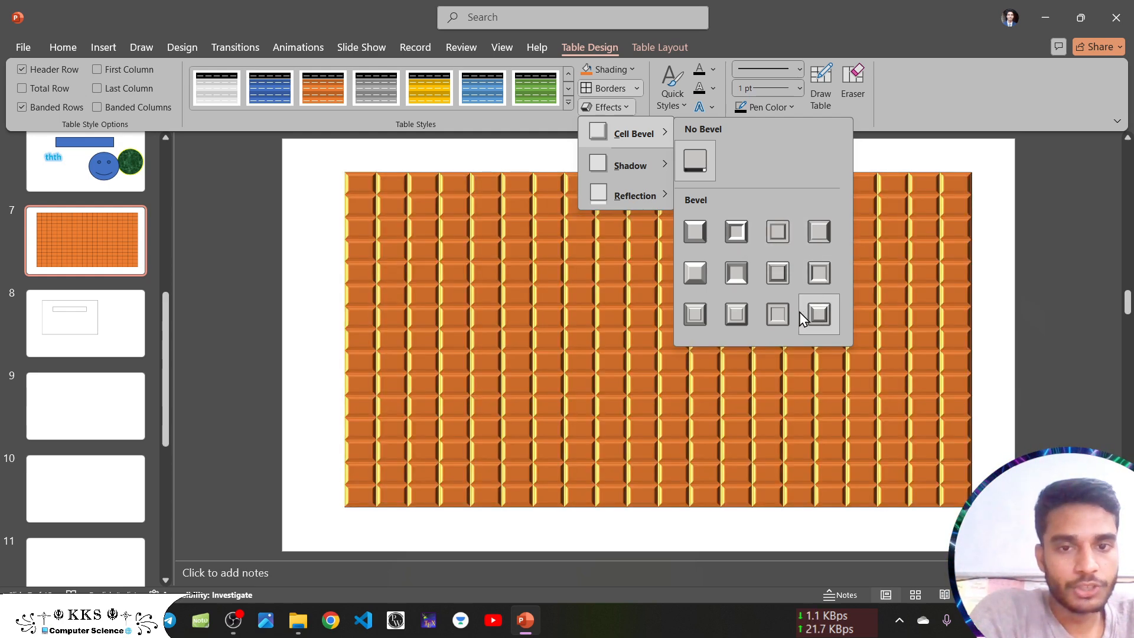
{"action": "mouse_move", "coordinate": [662, 166]}
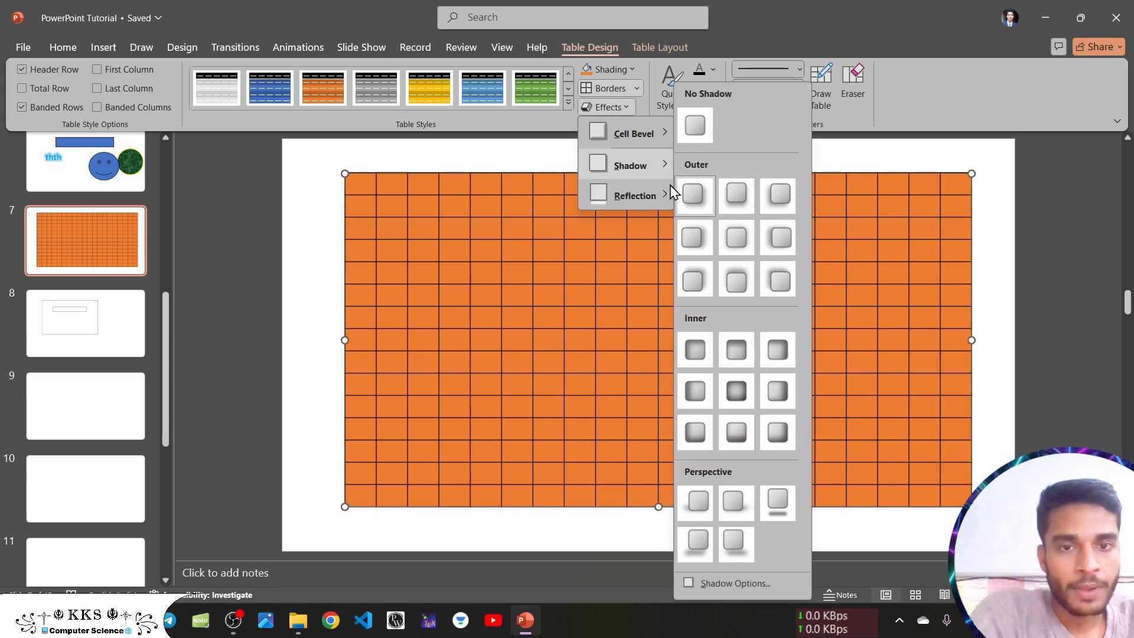
{"action": "mouse_move", "coordinate": [655, 196]}
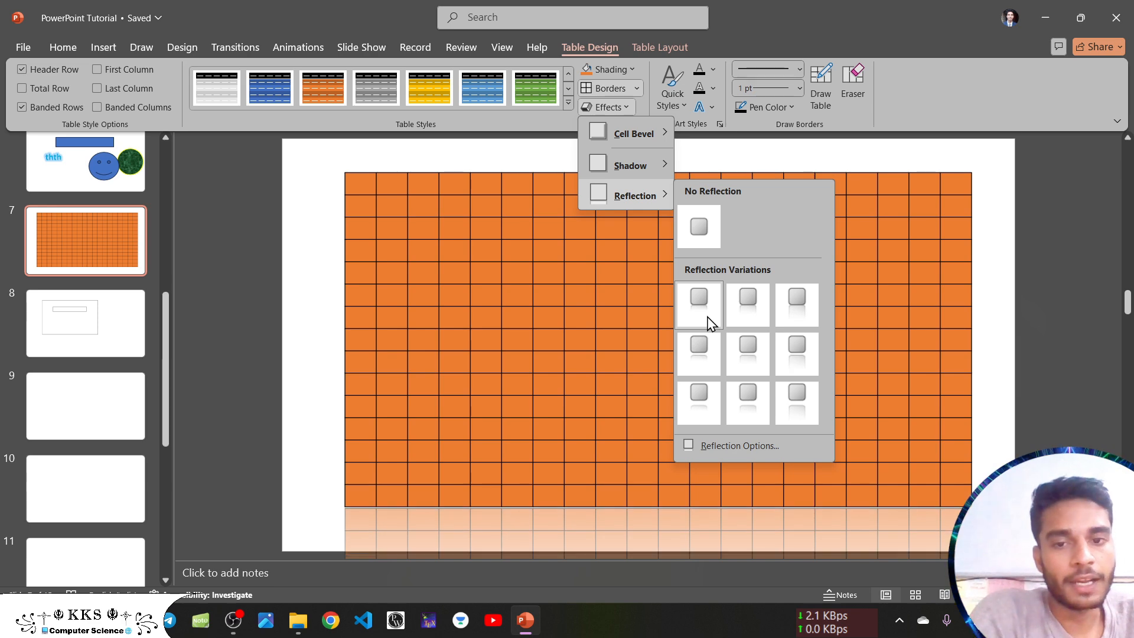
{"action": "left_click", "coordinate": [553, 157]}
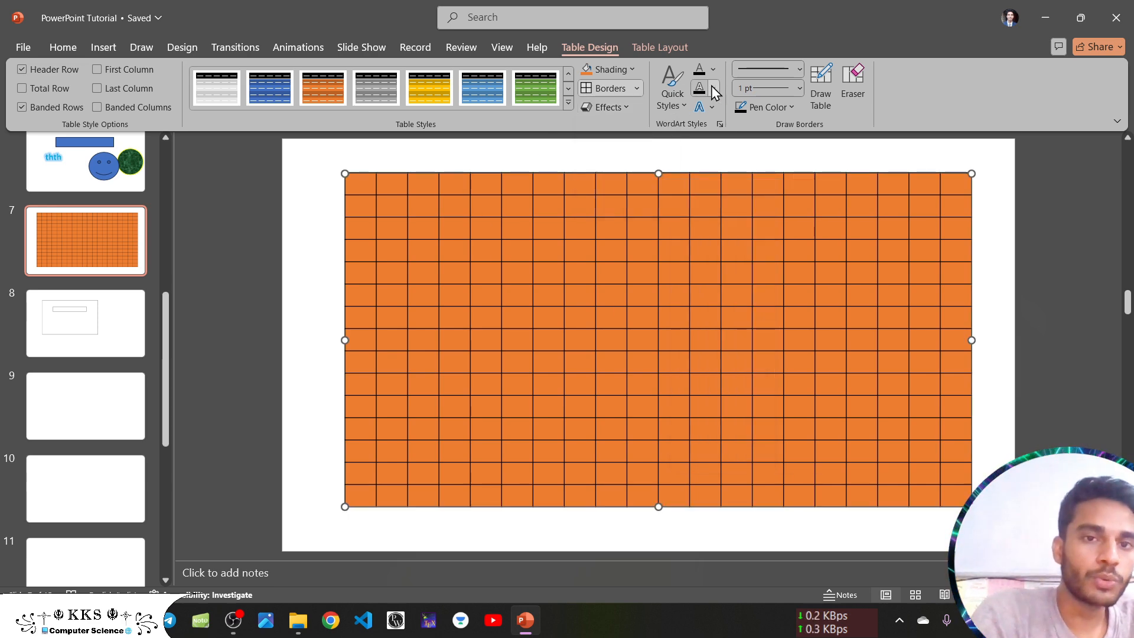
{"action": "left_click", "coordinate": [671, 104]}
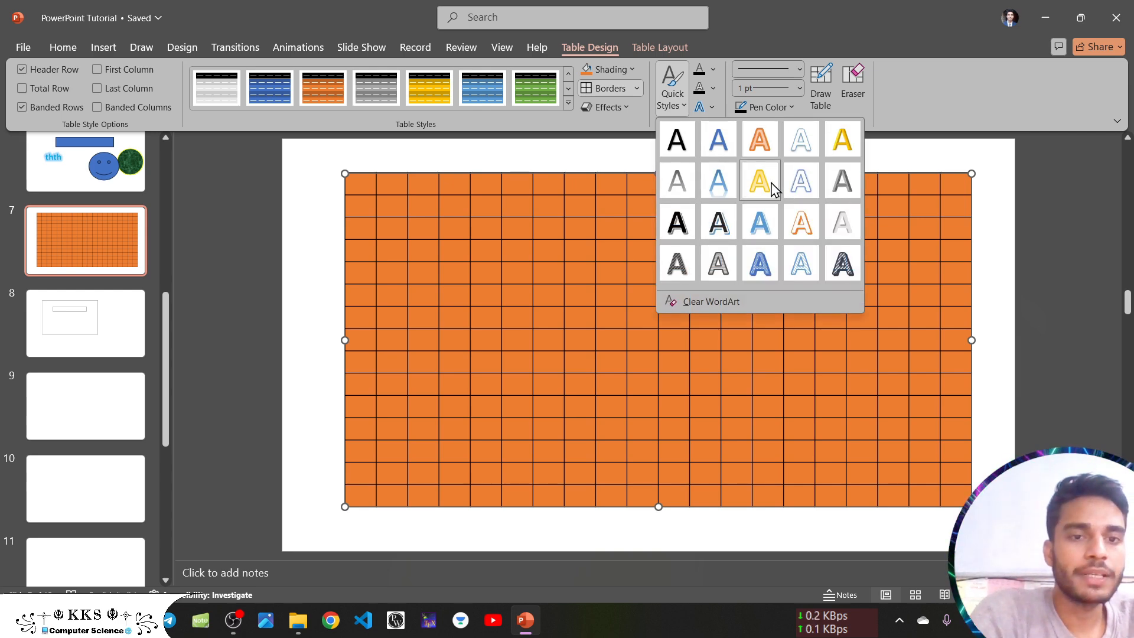
{"action": "left_click", "coordinate": [488, 202]}
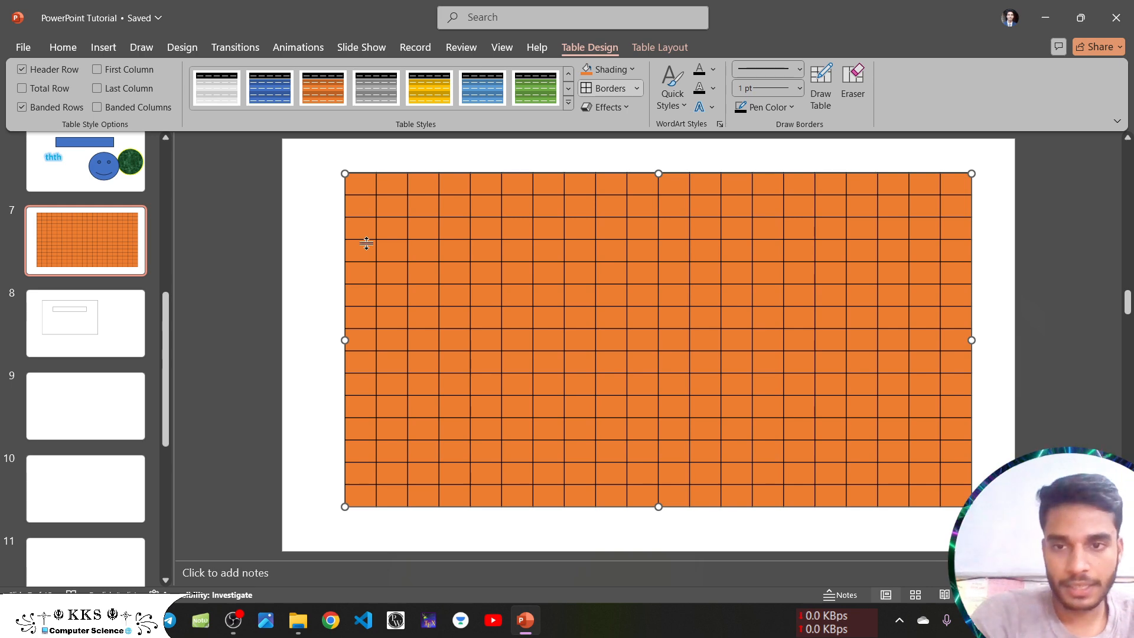
Enter A, B and C in the first three cells of the table's top row
{"action": "left_click", "coordinate": [362, 188]}
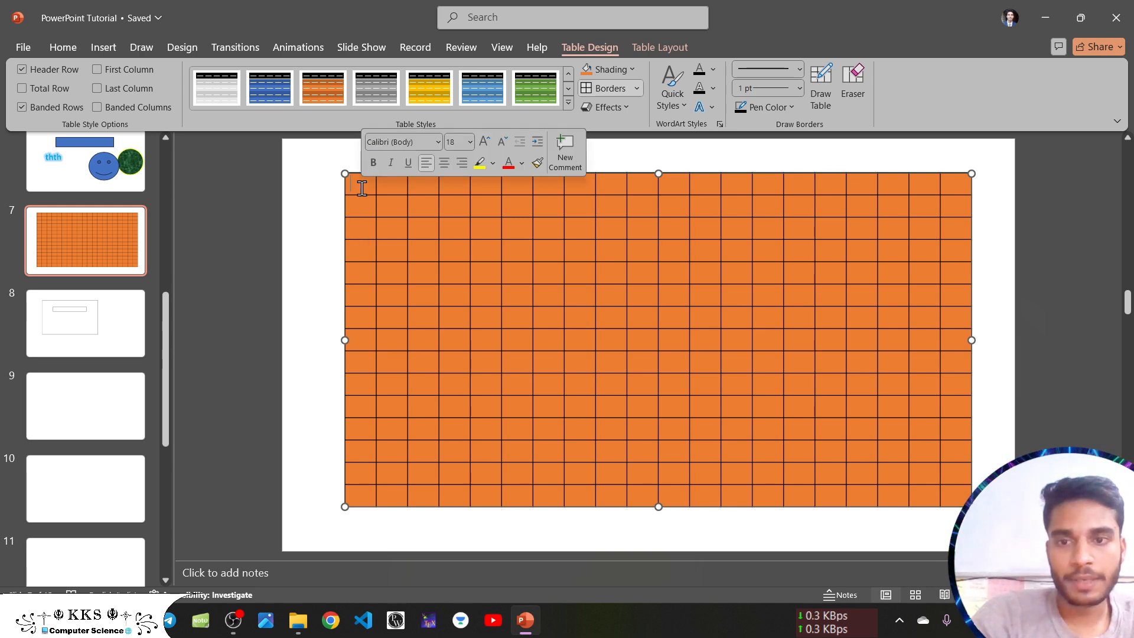
{"action": "type", "text": "A"}
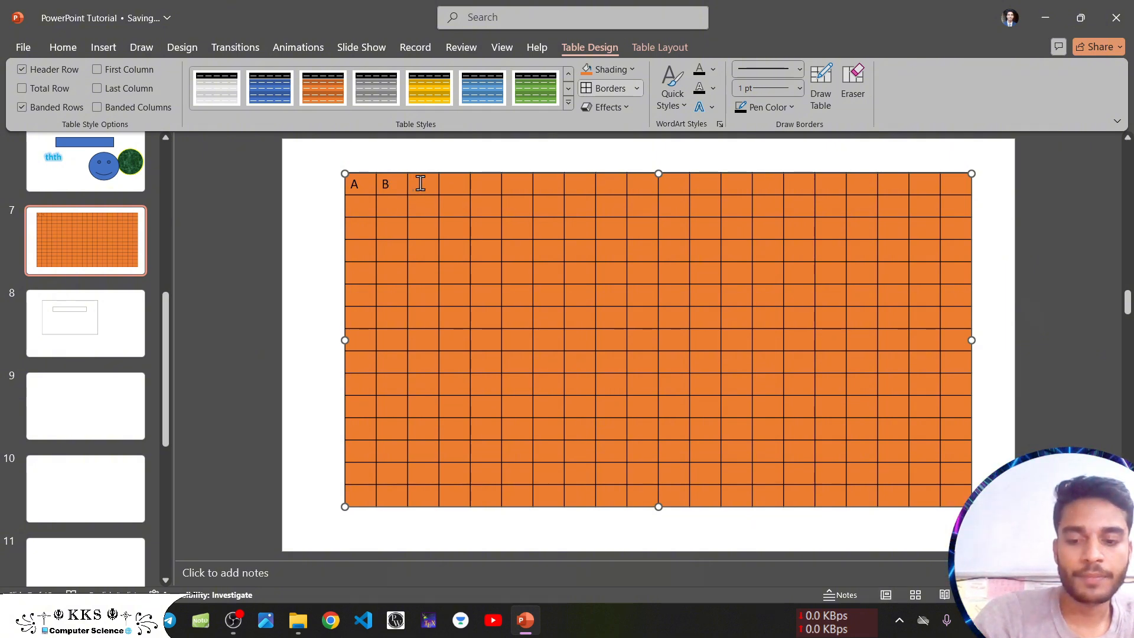
{"action": "left_click", "coordinate": [323, 198]}
Apply the gold WordArt quick style to the whole table's text and replace it with the white style with an orange outline
{"action": "left_click", "coordinate": [381, 174]}
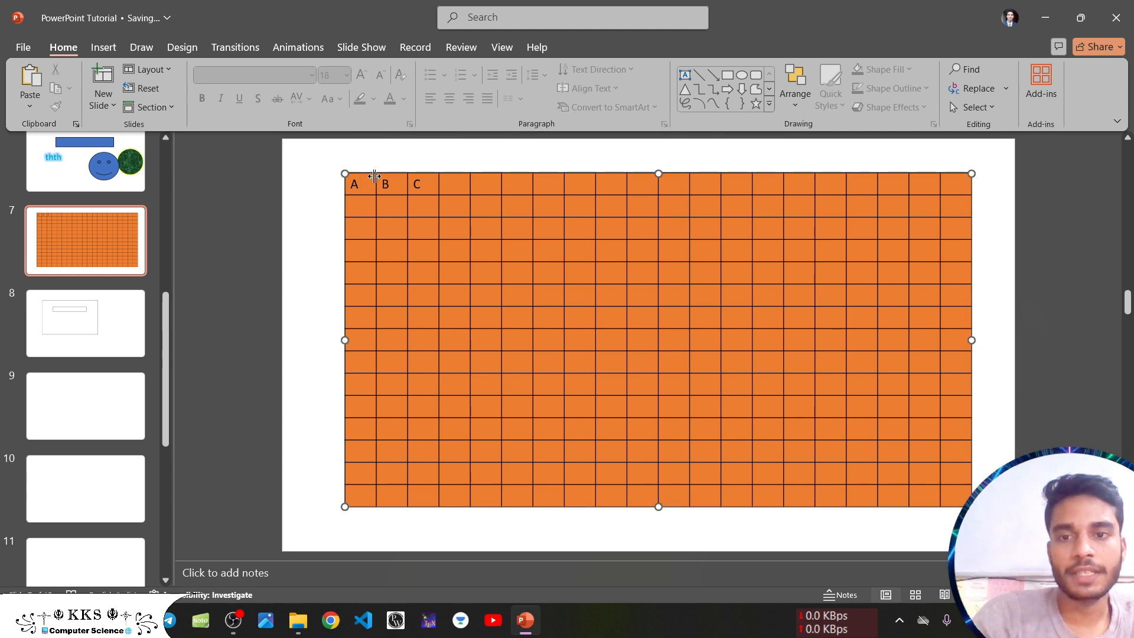
{"action": "left_click", "coordinate": [672, 85]}
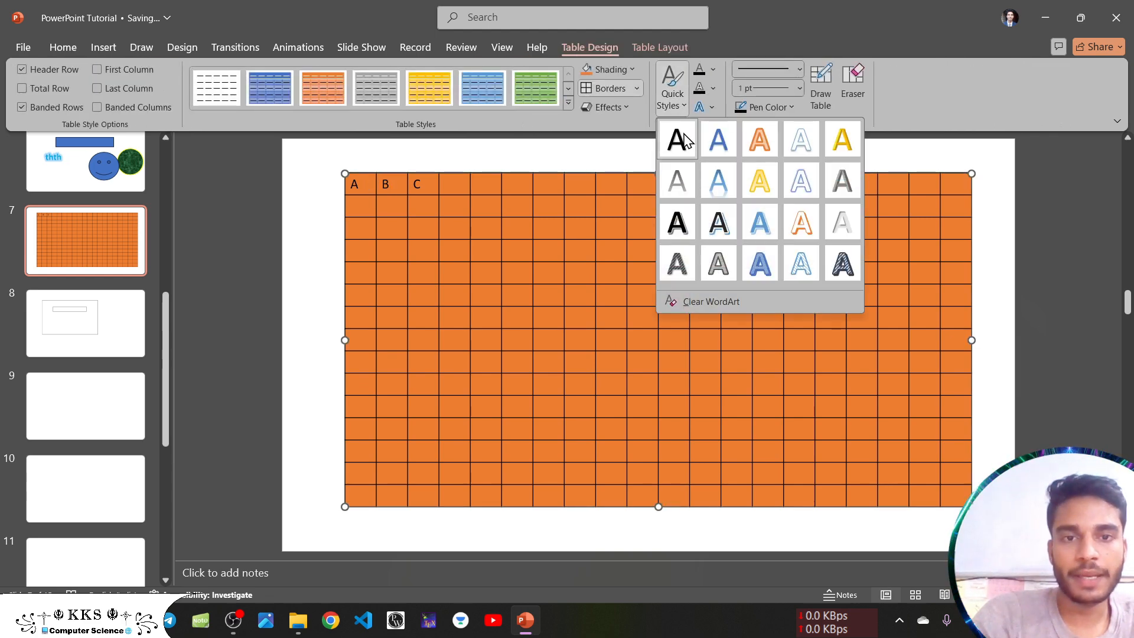
{"action": "left_click", "coordinate": [843, 140]}
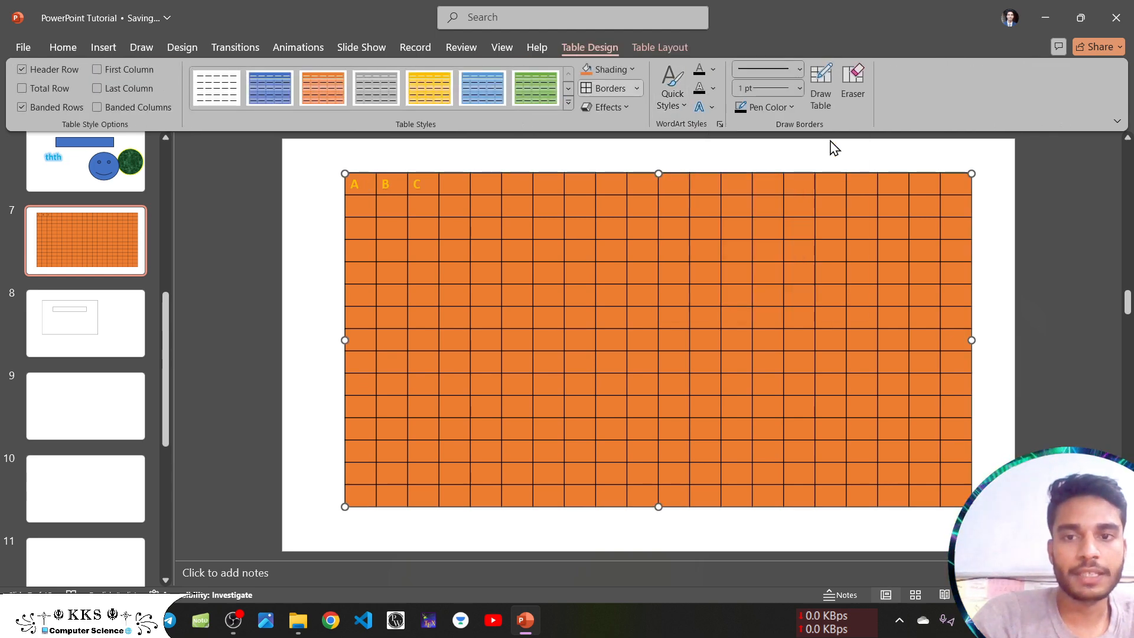
{"action": "left_click", "coordinate": [669, 102]}
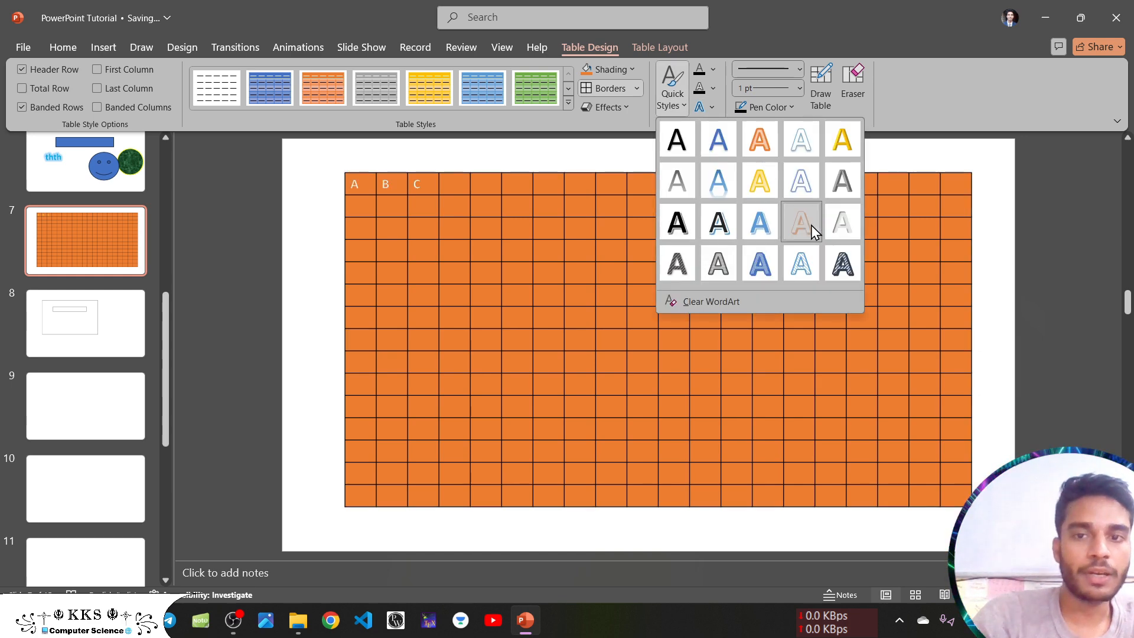
{"action": "left_click", "coordinate": [810, 225]}
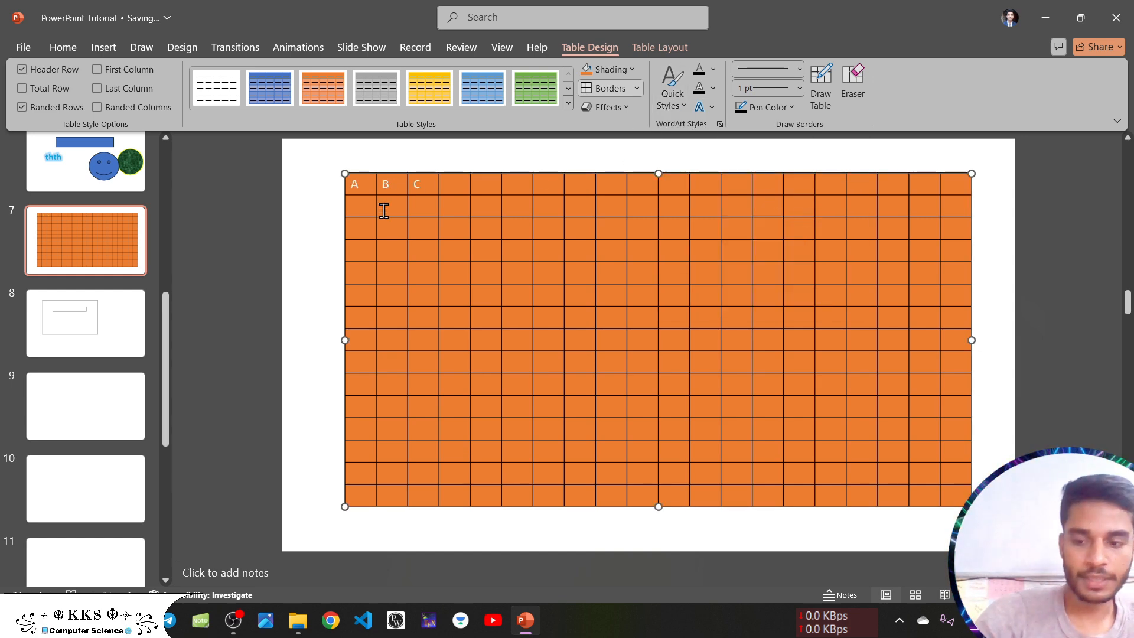
Apply the bold black WordArt quick style with a white outline to the table's text
{"action": "scroll", "coordinate": [384, 211], "scroll_direction": "up", "scroll_amount": 5}
{"action": "left_click_drag", "start_coordinate": [339, 223], "coordinate": [456, 266]}
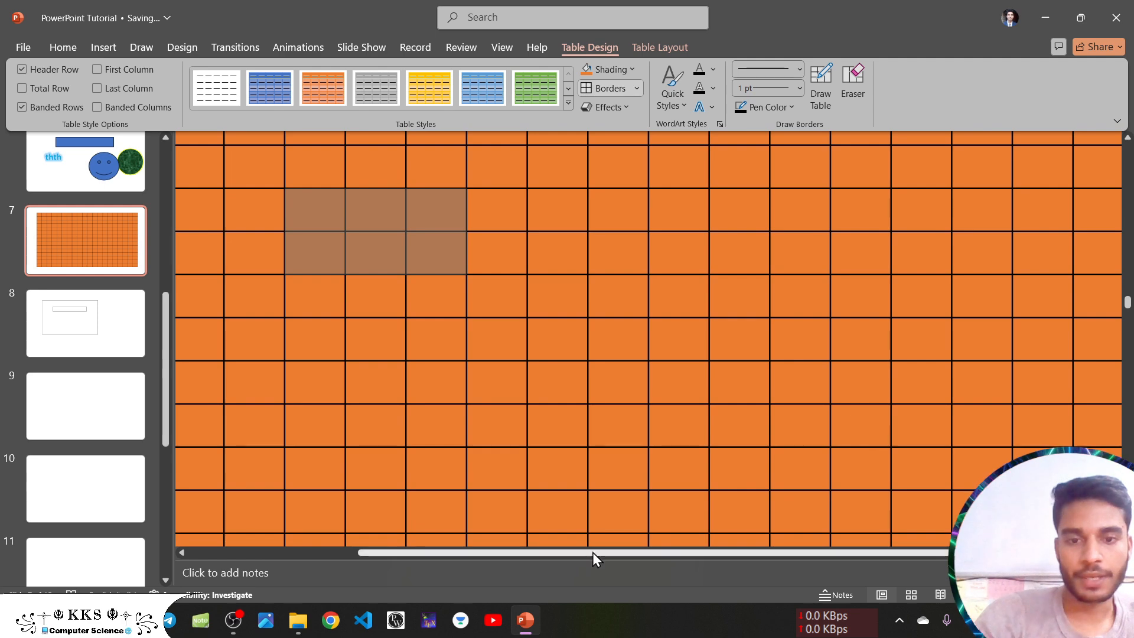
{"action": "left_click_drag", "start_coordinate": [593, 552], "coordinate": [423, 552]}
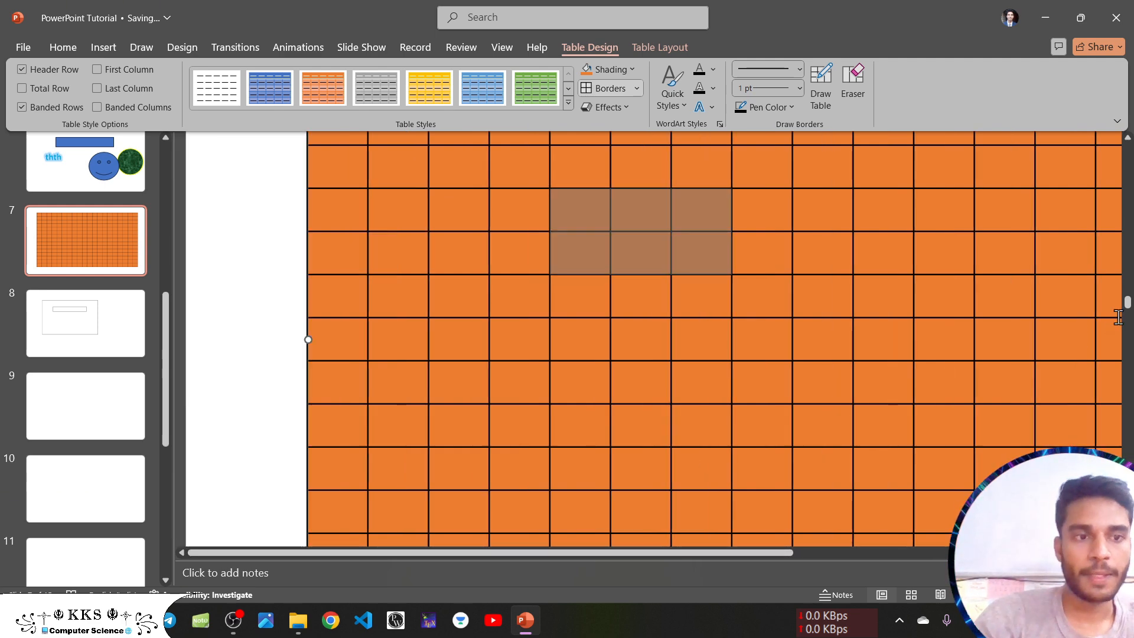
{"action": "left_click_drag", "start_coordinate": [1129, 303], "coordinate": [1129, 255]}
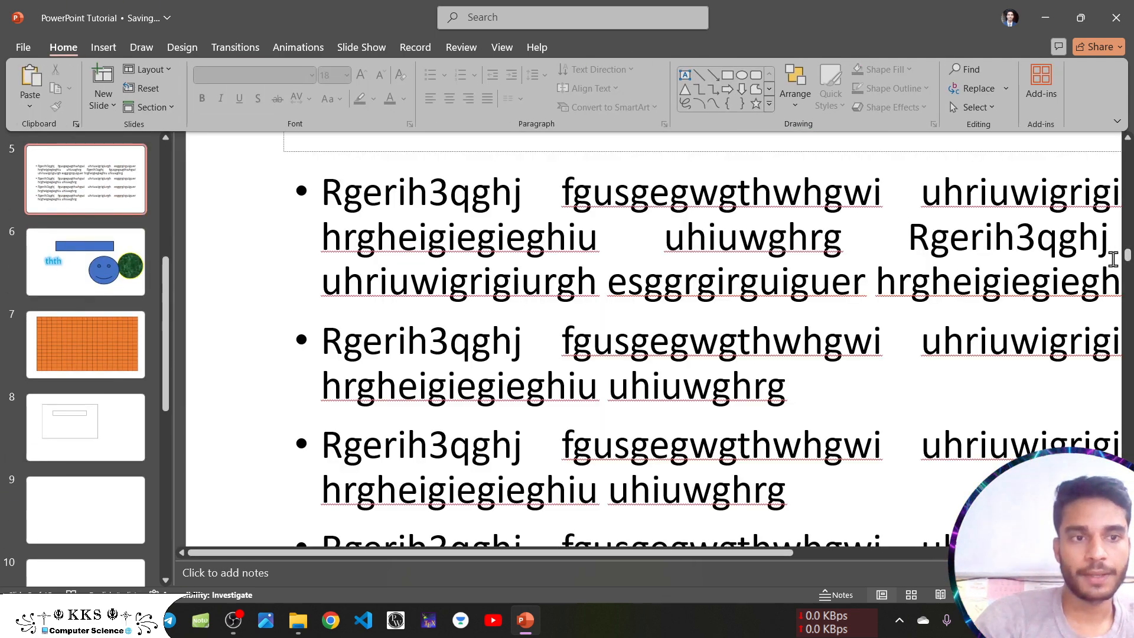
{"action": "left_click", "coordinate": [69, 365]}
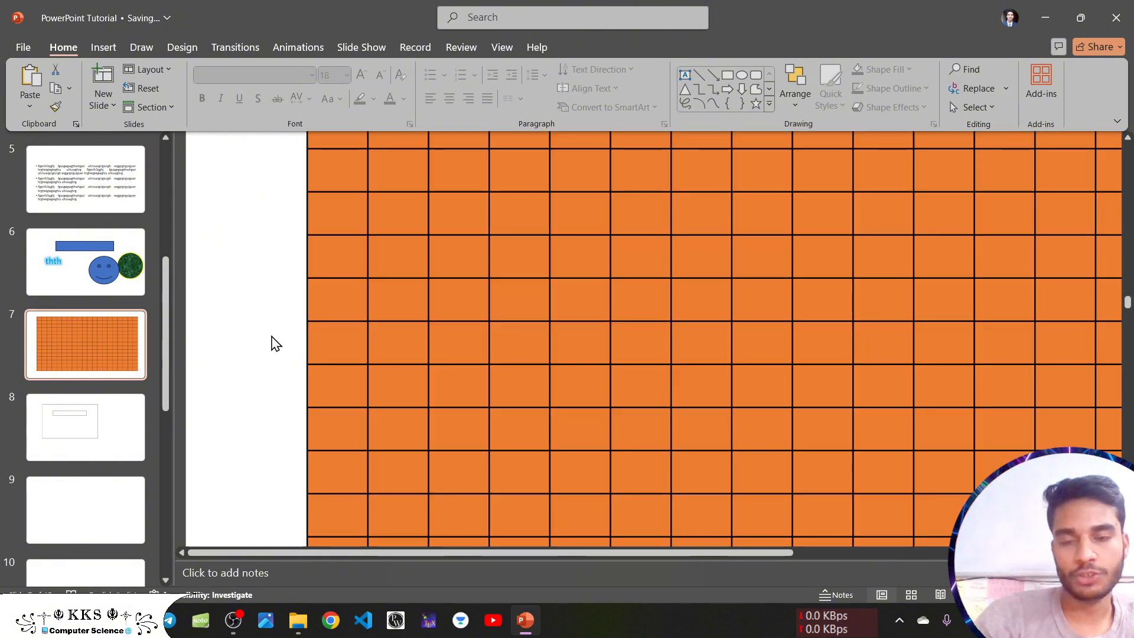
{"action": "scroll", "coordinate": [274, 335], "scroll_direction": "down", "scroll_amount": 5}
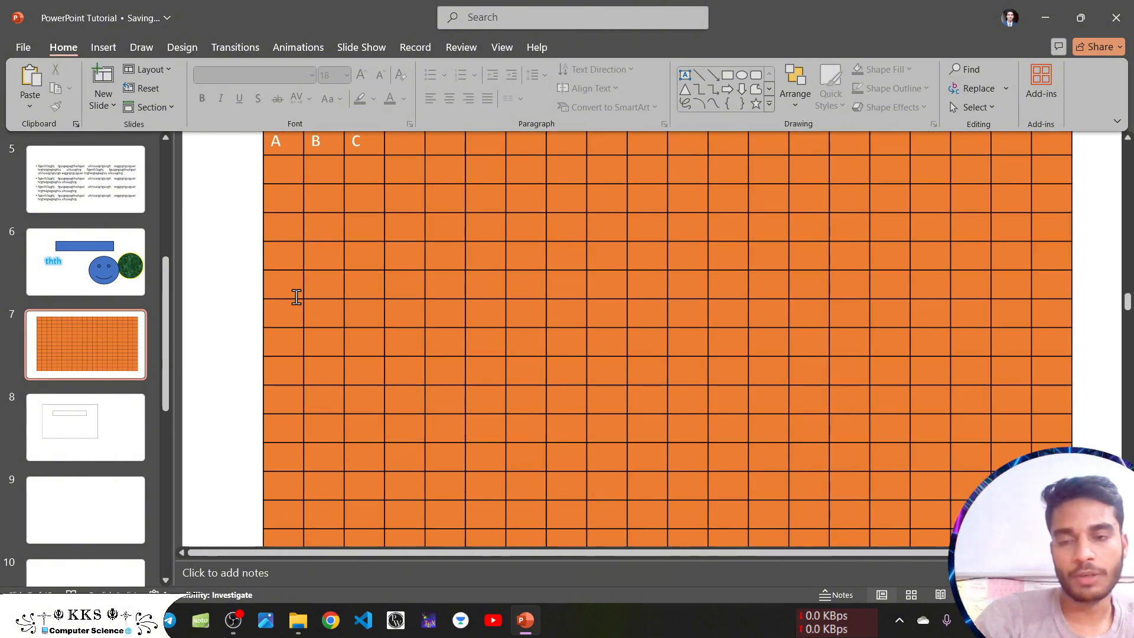
{"action": "left_click", "coordinate": [278, 191]}
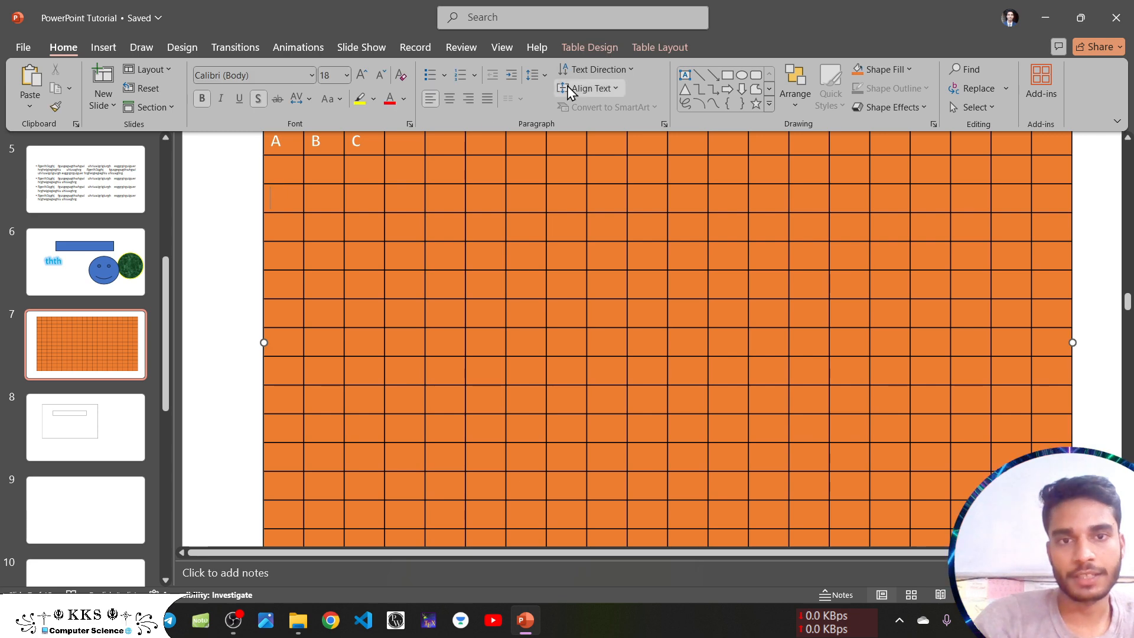
{"action": "left_click", "coordinate": [589, 47]}
{"action": "left_click", "coordinate": [672, 89]}
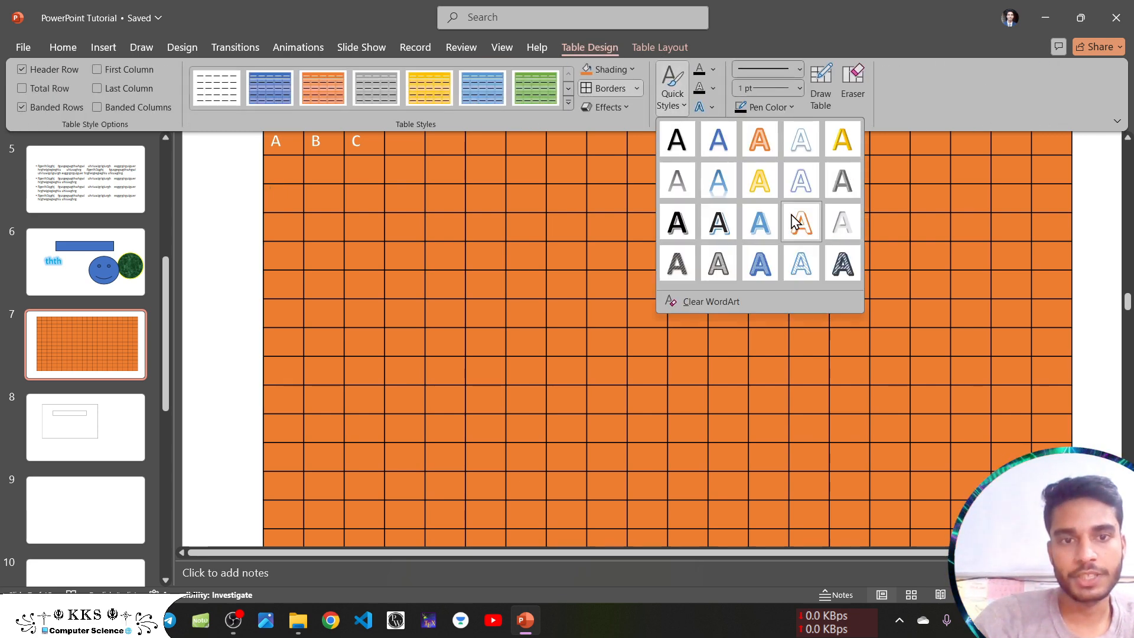
{"action": "left_click", "coordinate": [719, 222]}
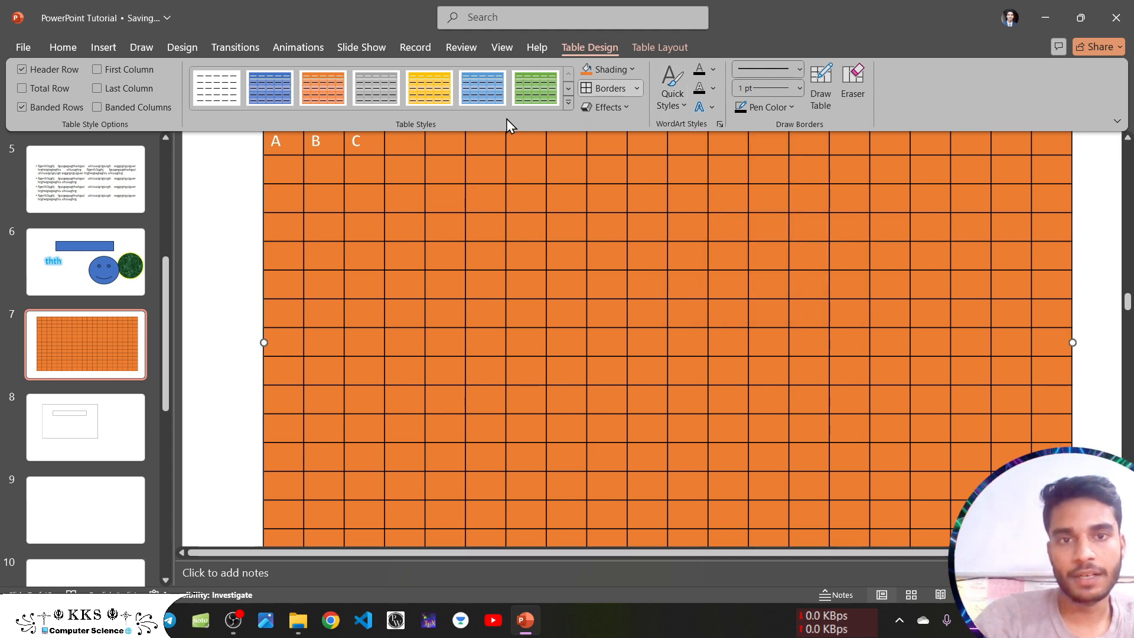
{"action": "left_click", "coordinate": [676, 104]}
{"action": "left_click", "coordinate": [680, 230]}
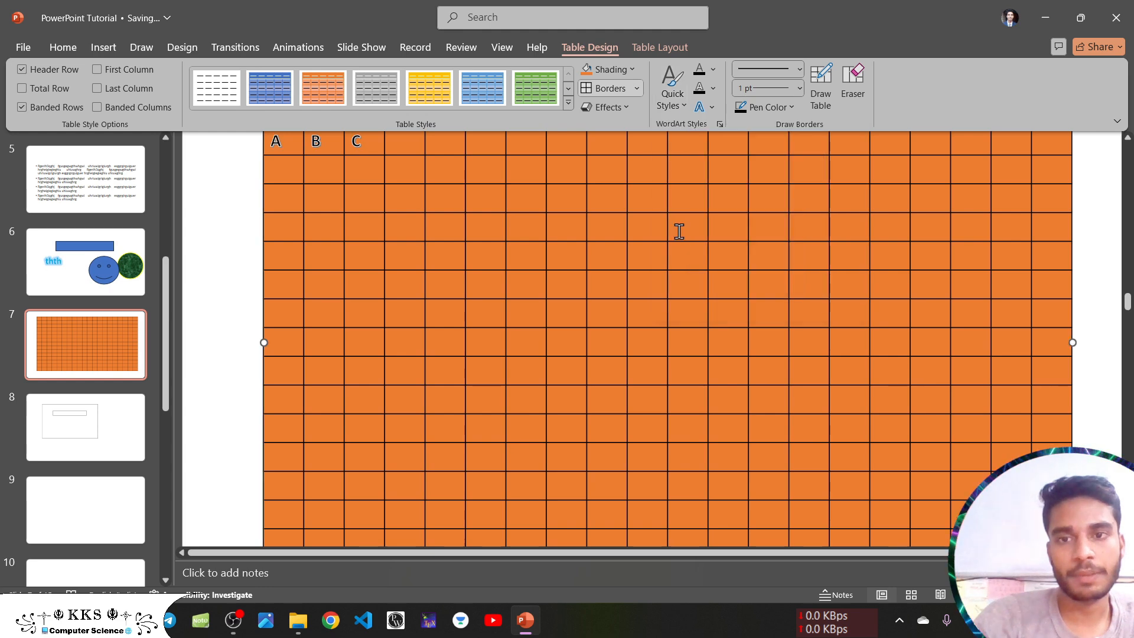
Try a gold fill on the table's text, change the fill to white and give the letters a blue outline
{"action": "left_click", "coordinate": [714, 73]}
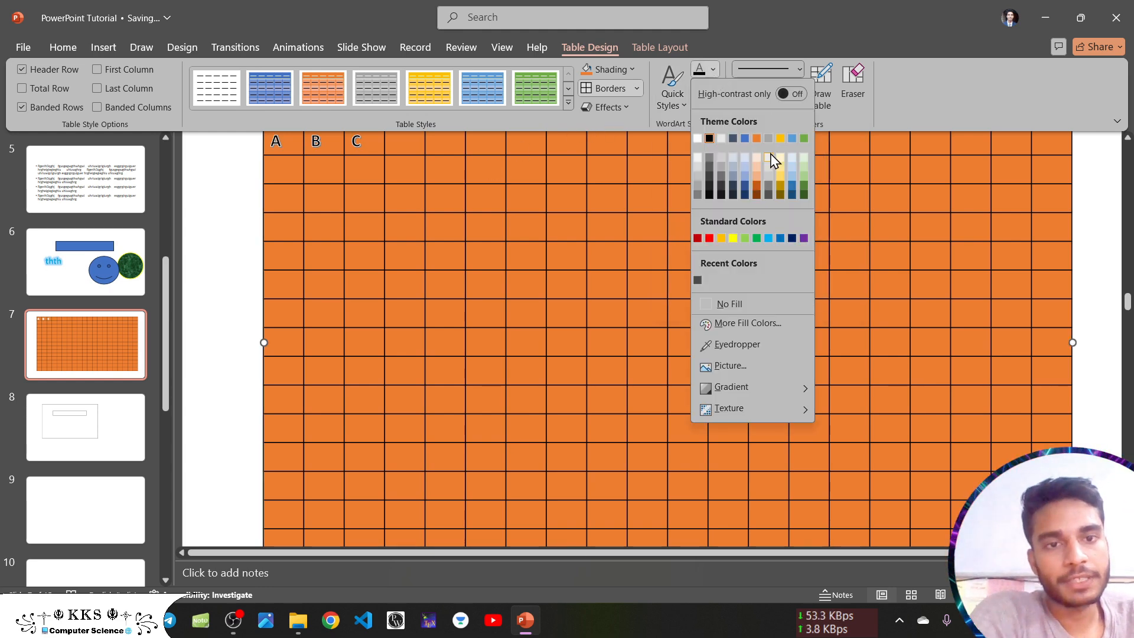
{"action": "left_click", "coordinate": [781, 140]}
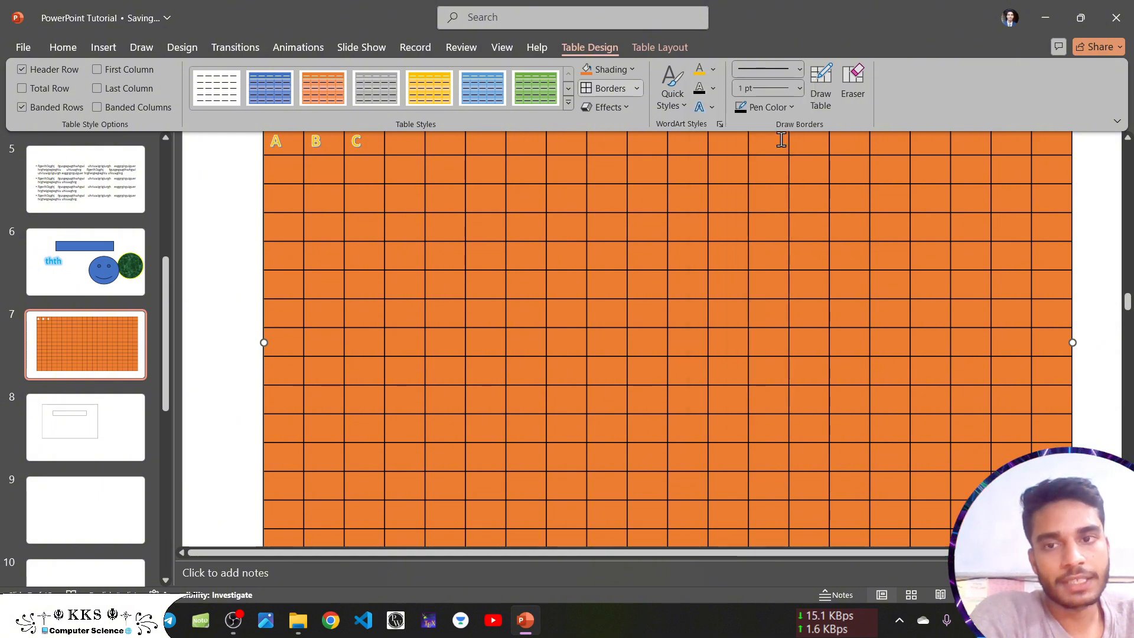
{"action": "left_click", "coordinate": [716, 77]}
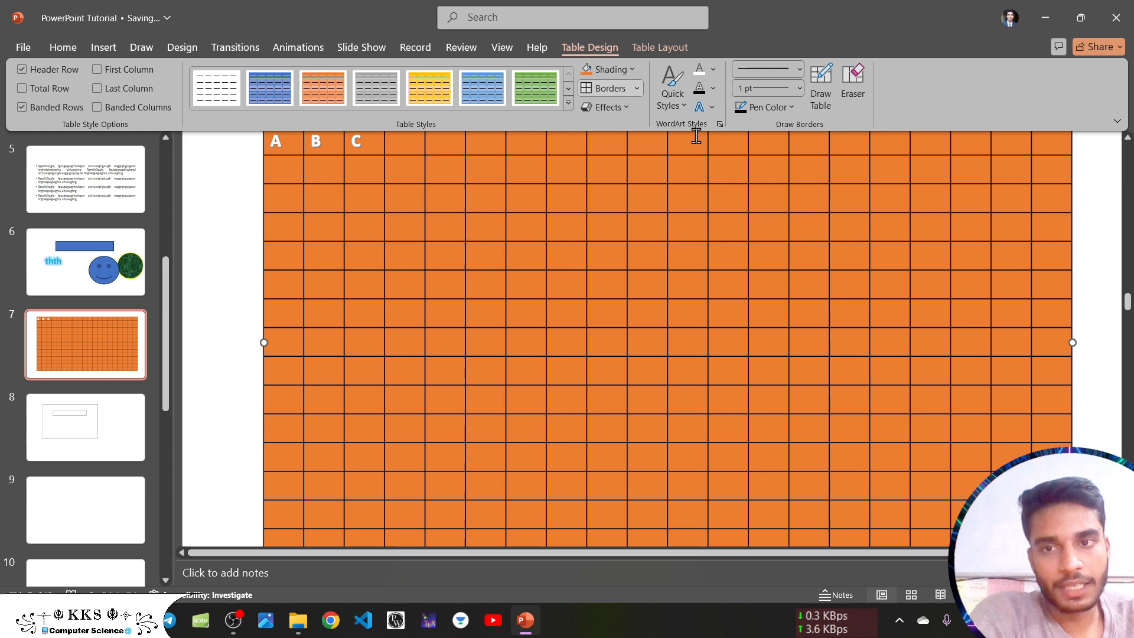
{"action": "left_click", "coordinate": [713, 88]}
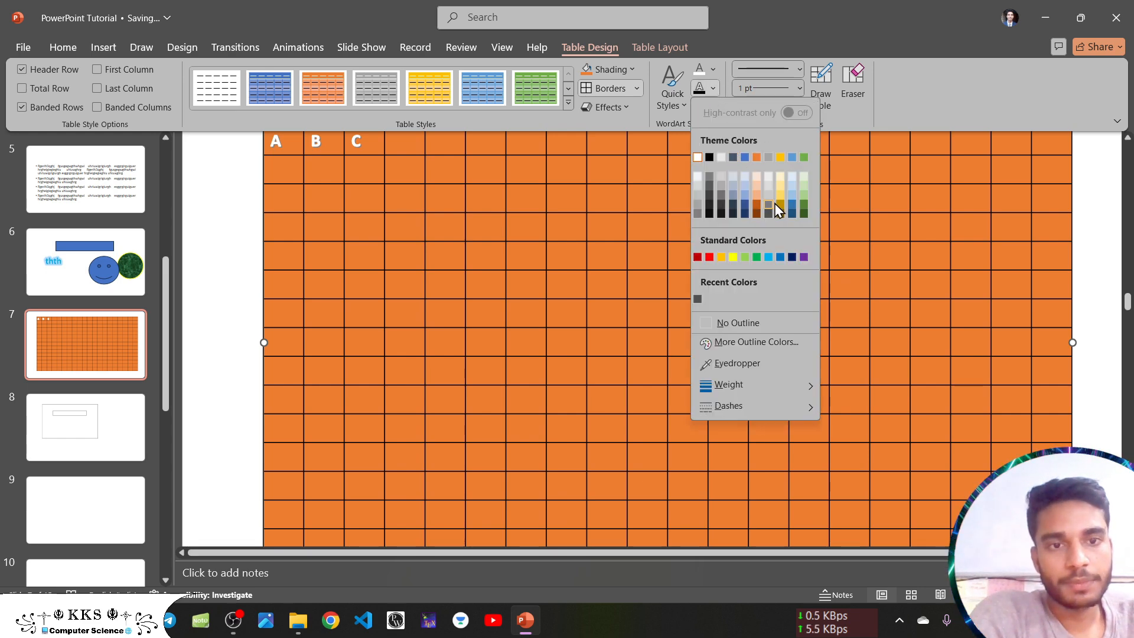
{"action": "left_click", "coordinate": [780, 205]}
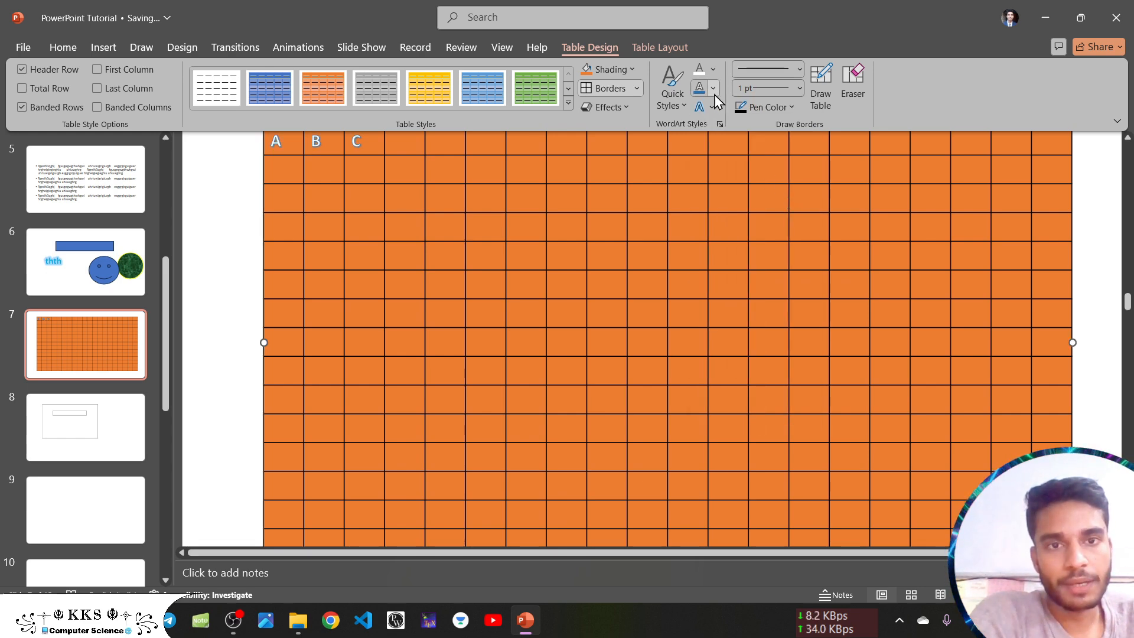
Preview the text glow and reflection effects and apply the middle Reflection variation to the table's text
{"action": "left_click", "coordinate": [711, 108]}
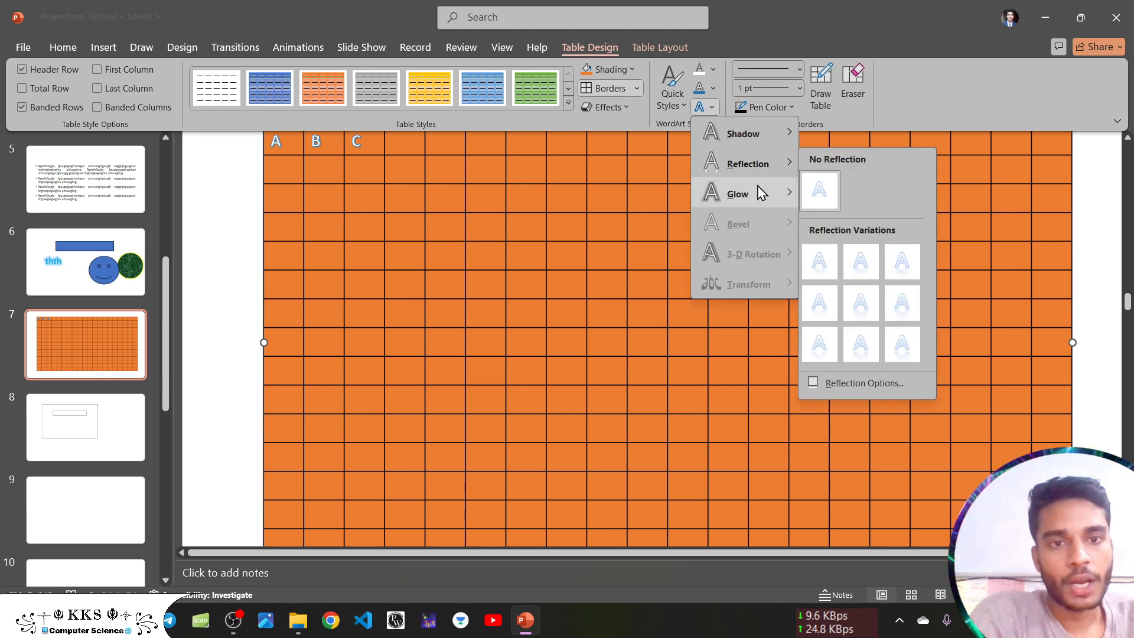
{"action": "mouse_move", "coordinate": [762, 193]}
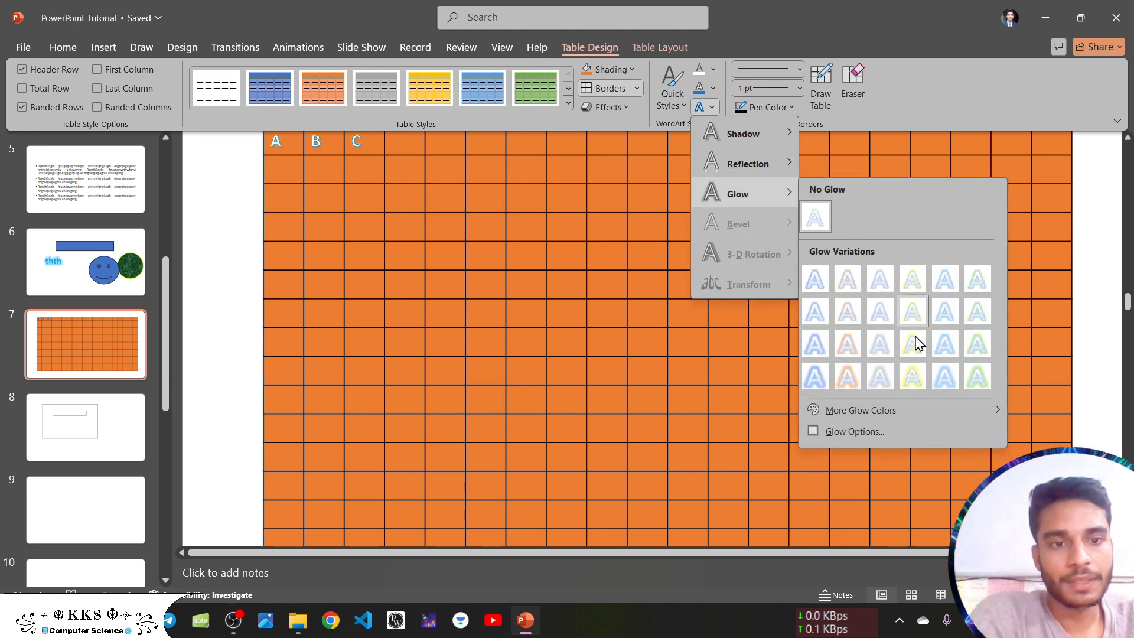
{"action": "mouse_move", "coordinate": [780, 168]}
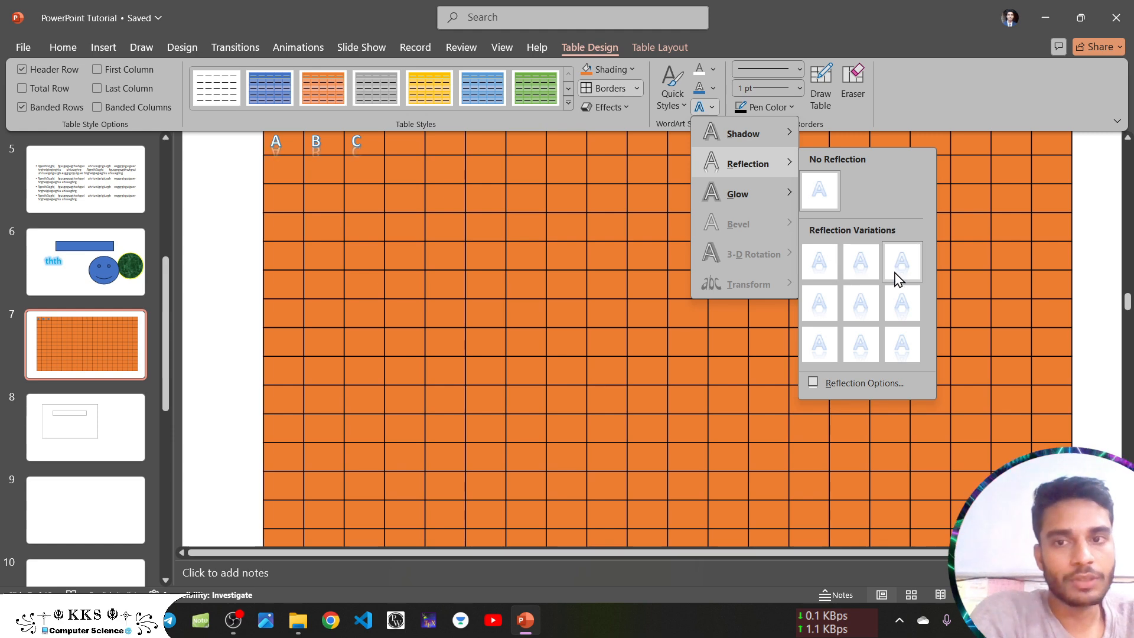
{"action": "left_click", "coordinate": [867, 307]}
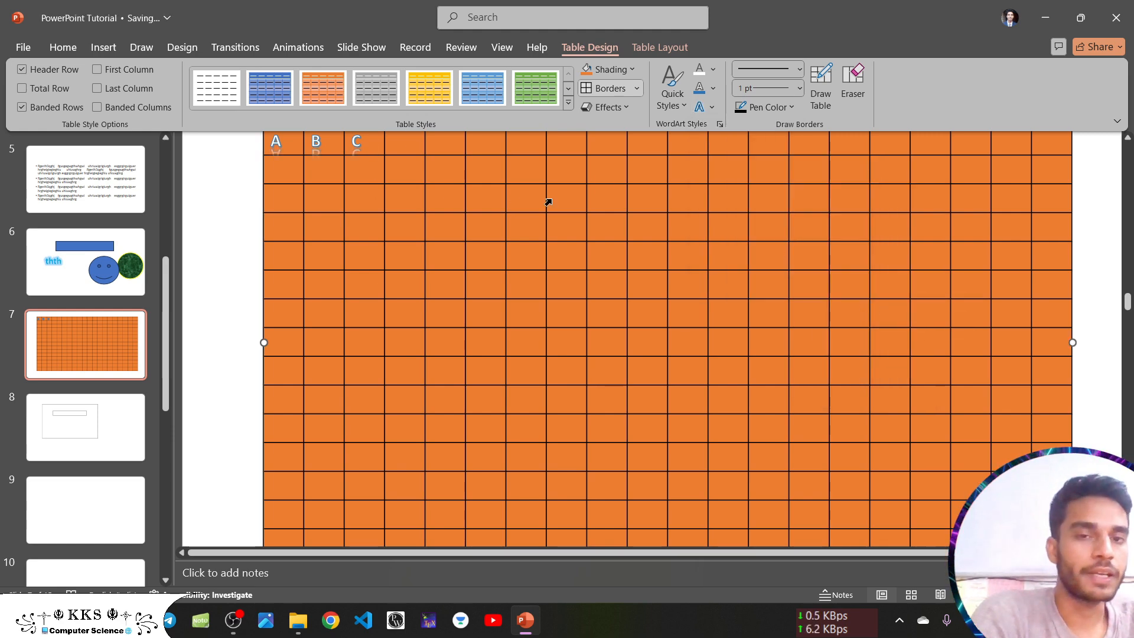
Set the border pen style to a fine dotted line and draw a small box over the first column below the letter A
{"action": "left_click", "coordinate": [801, 69]}
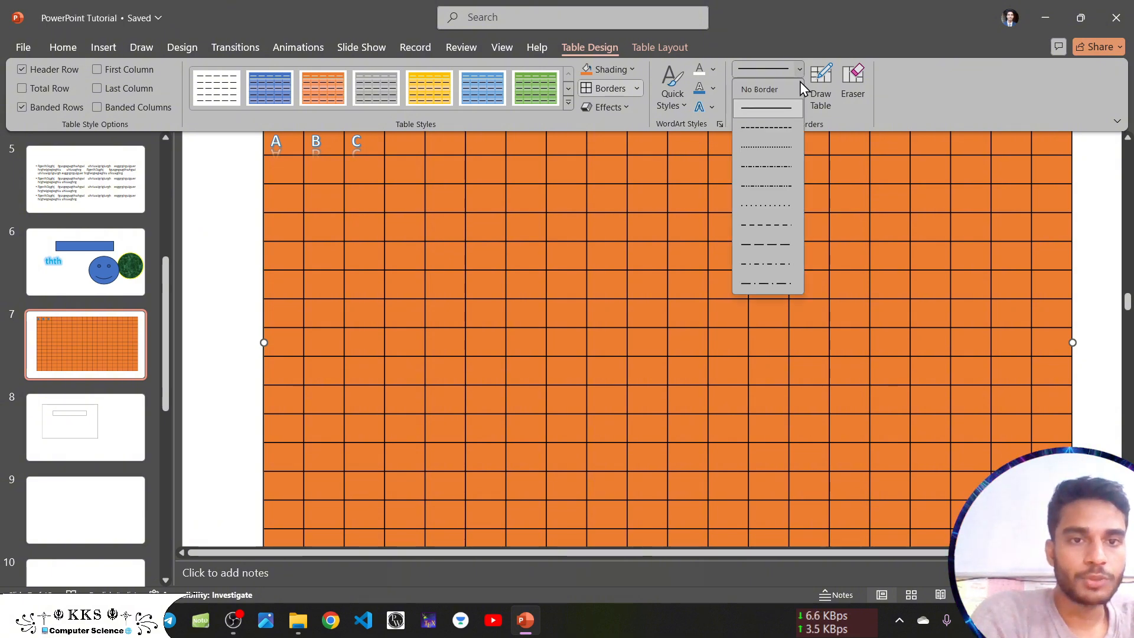
{"action": "left_click", "coordinate": [760, 145]}
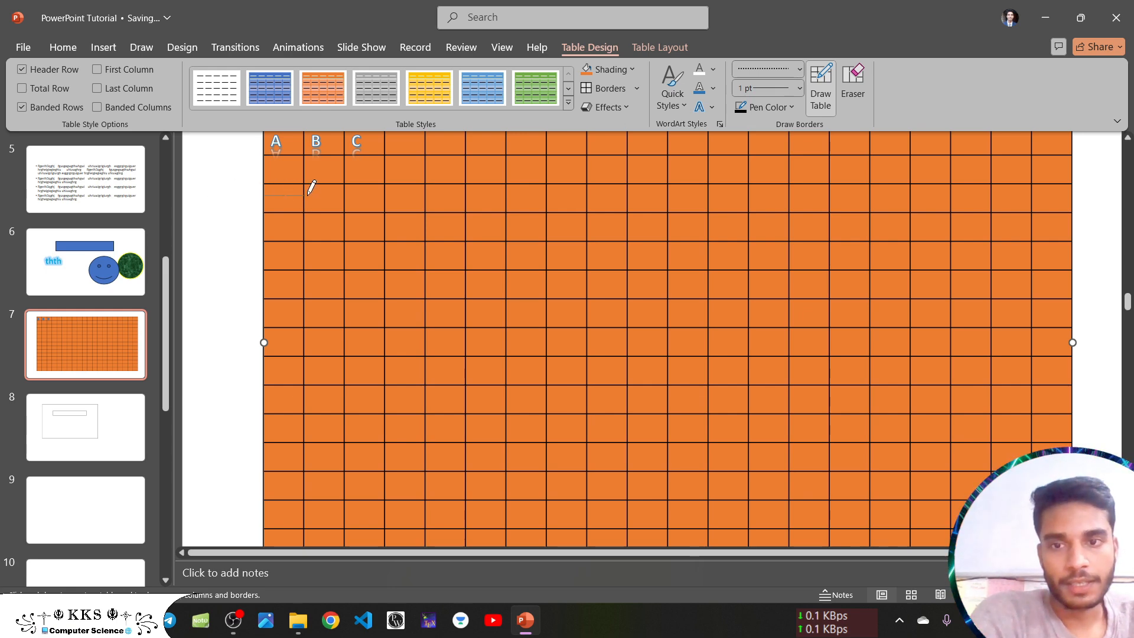
{"action": "left_click_drag", "start_coordinate": [308, 195], "coordinate": [308, 225]}
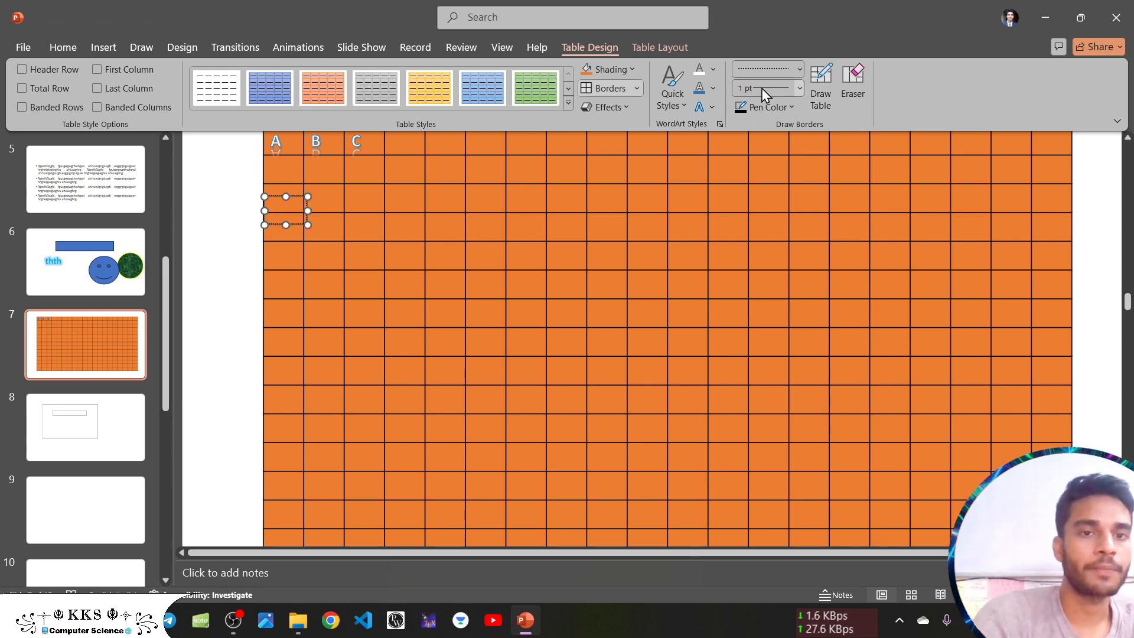
Set the border pen to 6 pt with a different theme color and undo the small drawn box
{"action": "left_click", "coordinate": [800, 89]}
{"action": "left_click", "coordinate": [773, 264]}
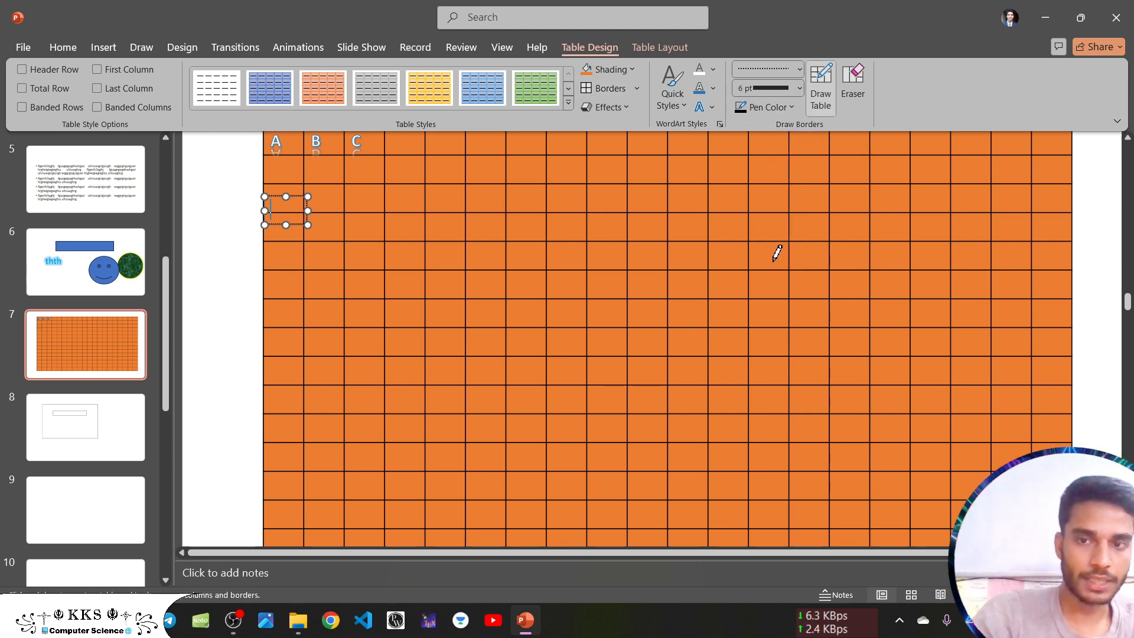
{"action": "left_click", "coordinate": [791, 108]}
{"action": "left_click", "coordinate": [797, 176]}
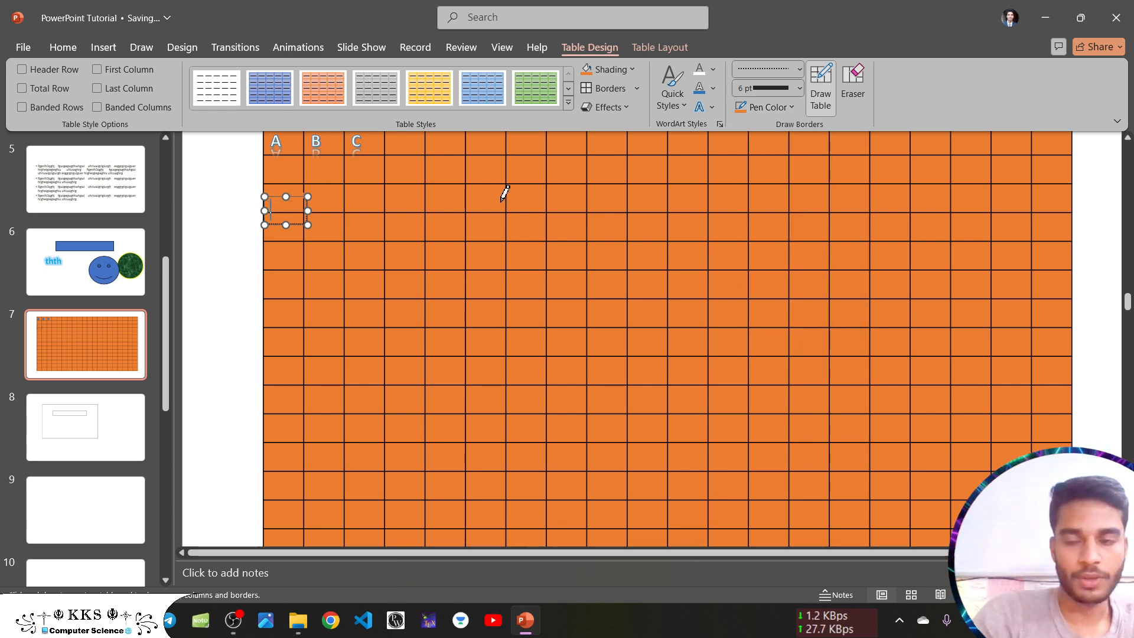
{"action": "key", "text": "ctrl+z"}
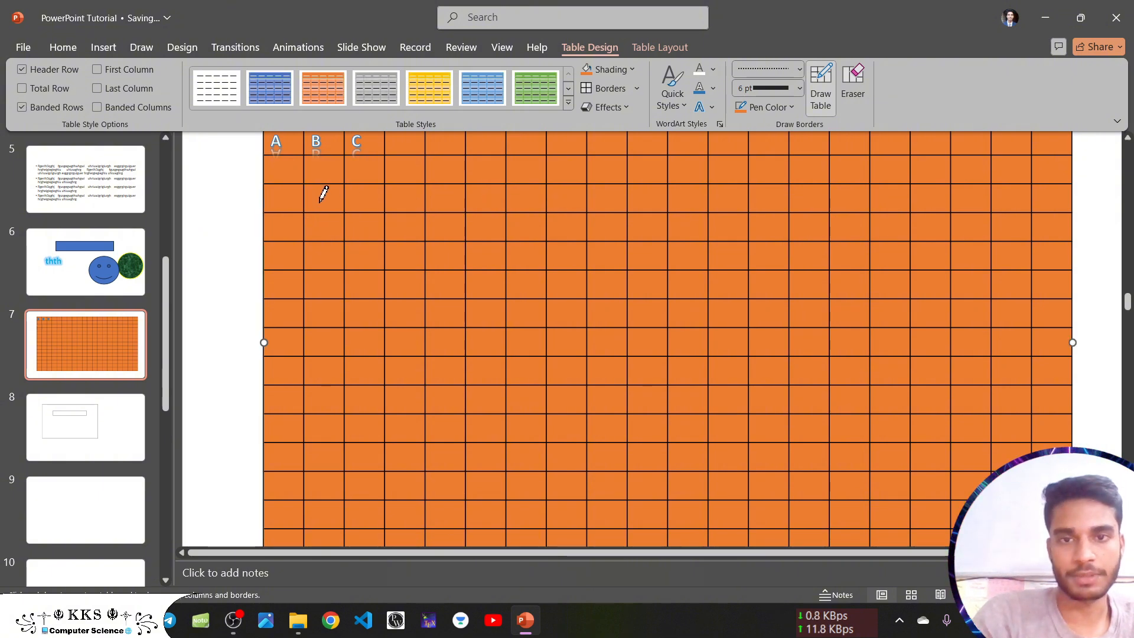